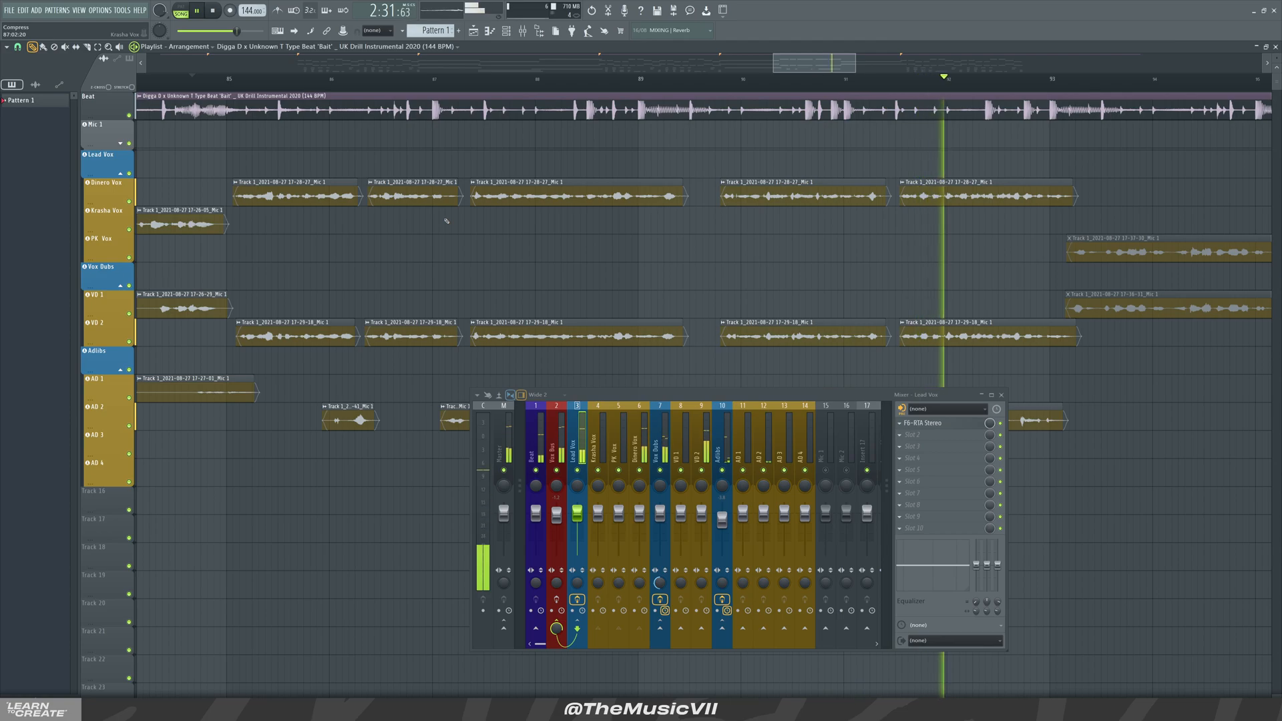
Step: Mute the Vox Dubs bus and audition the verse in short playbacks with the Dinero Vox mixer track selected
{"action": "key", "text": "space"}
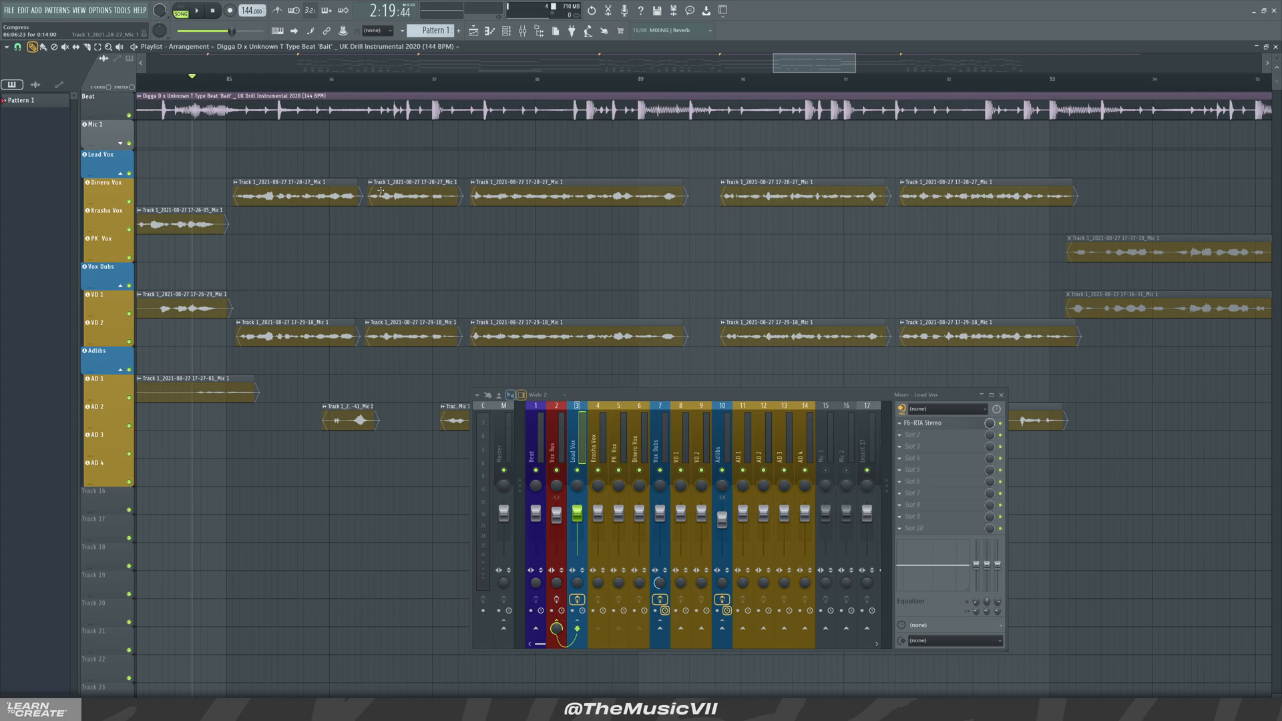
{"action": "left_click", "coordinate": [660, 471]}
{"action": "key", "text": "space"}
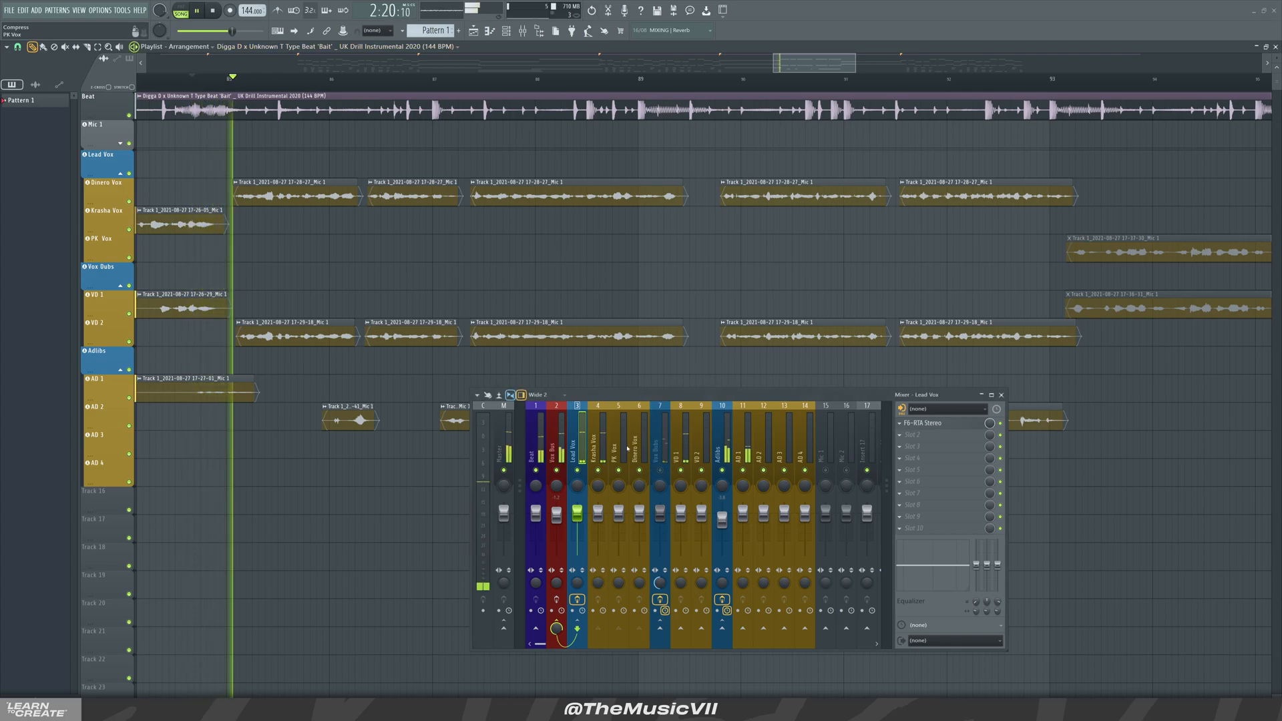
{"action": "left_click", "coordinate": [634, 447]}
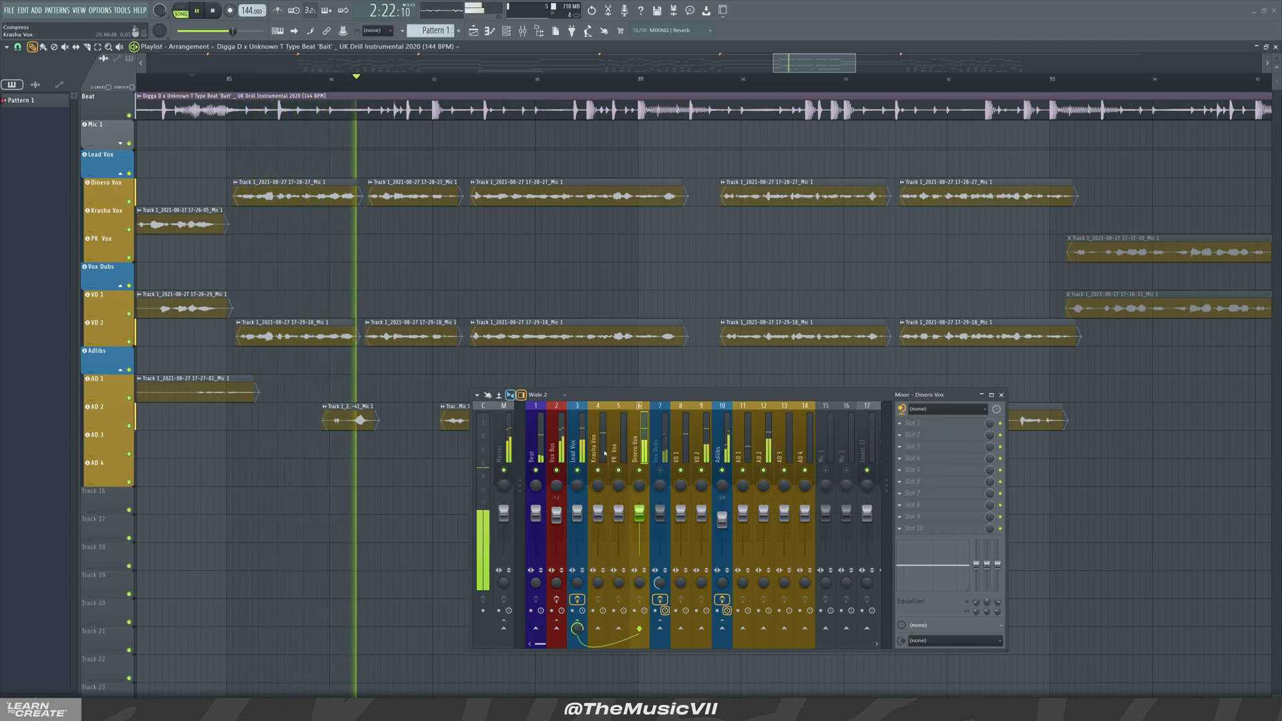
{"action": "key", "text": "space"}
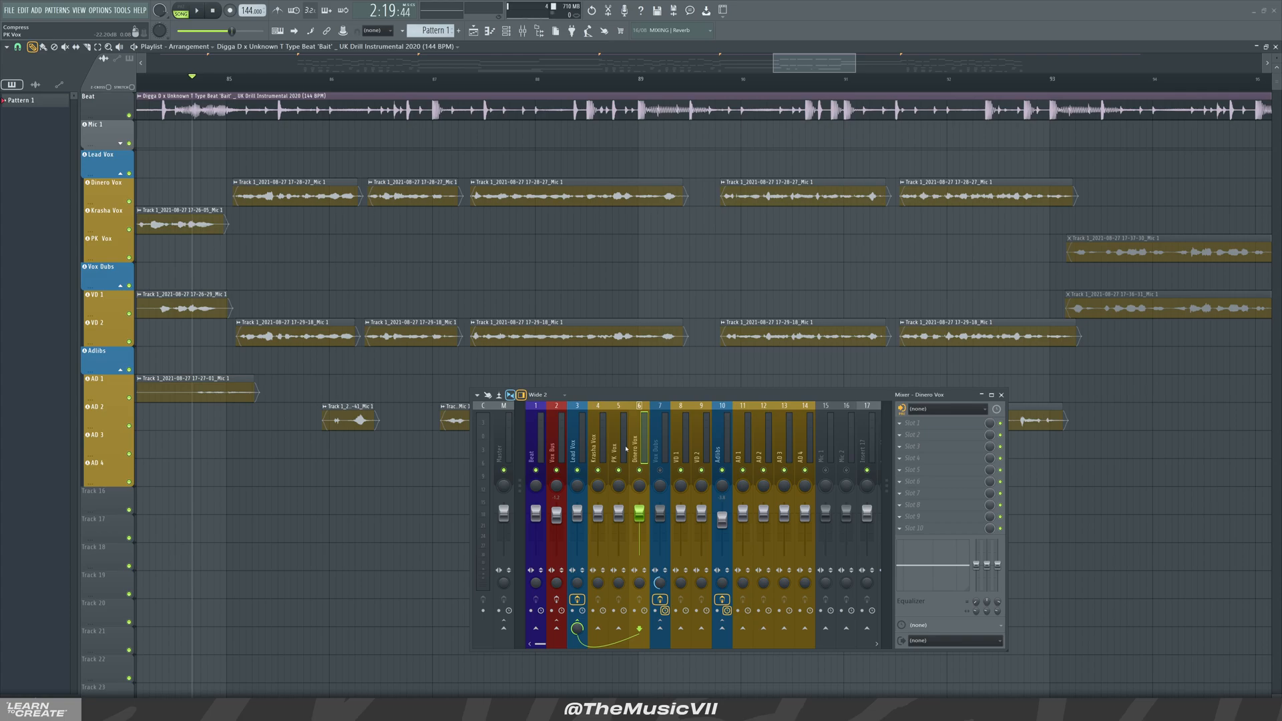
{"action": "key", "text": "space"}
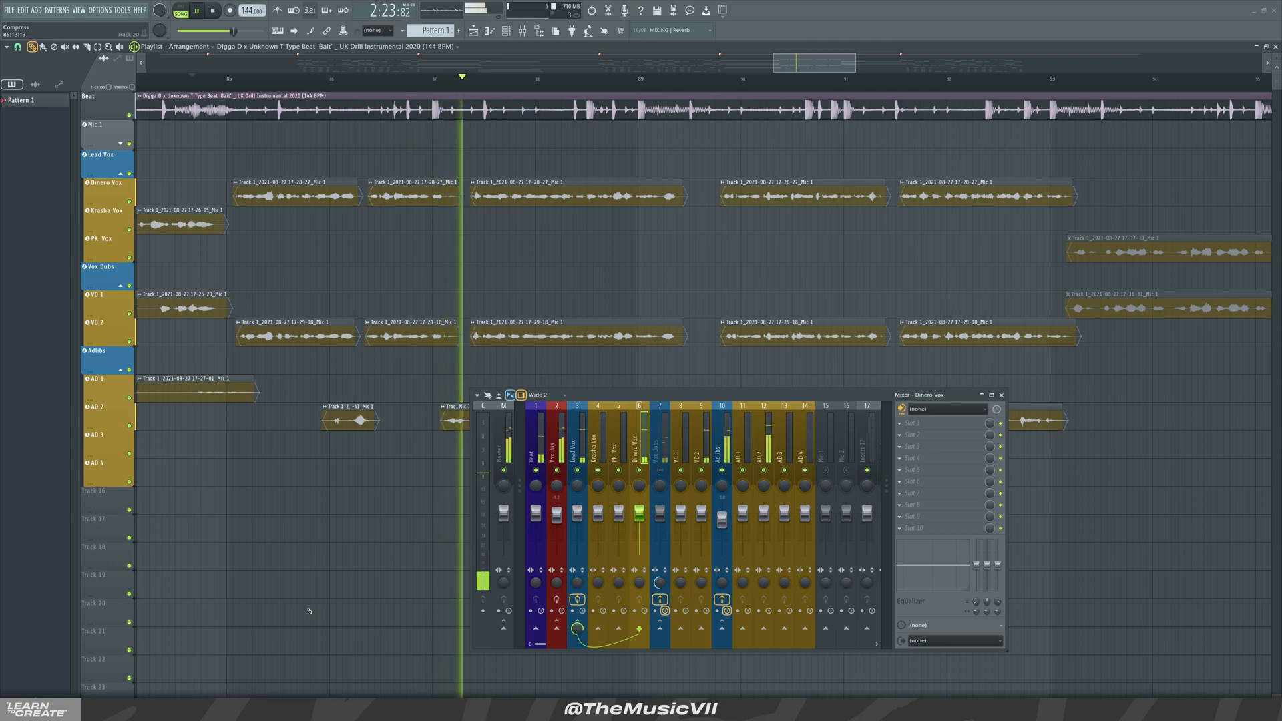
{"action": "key", "text": "space"}
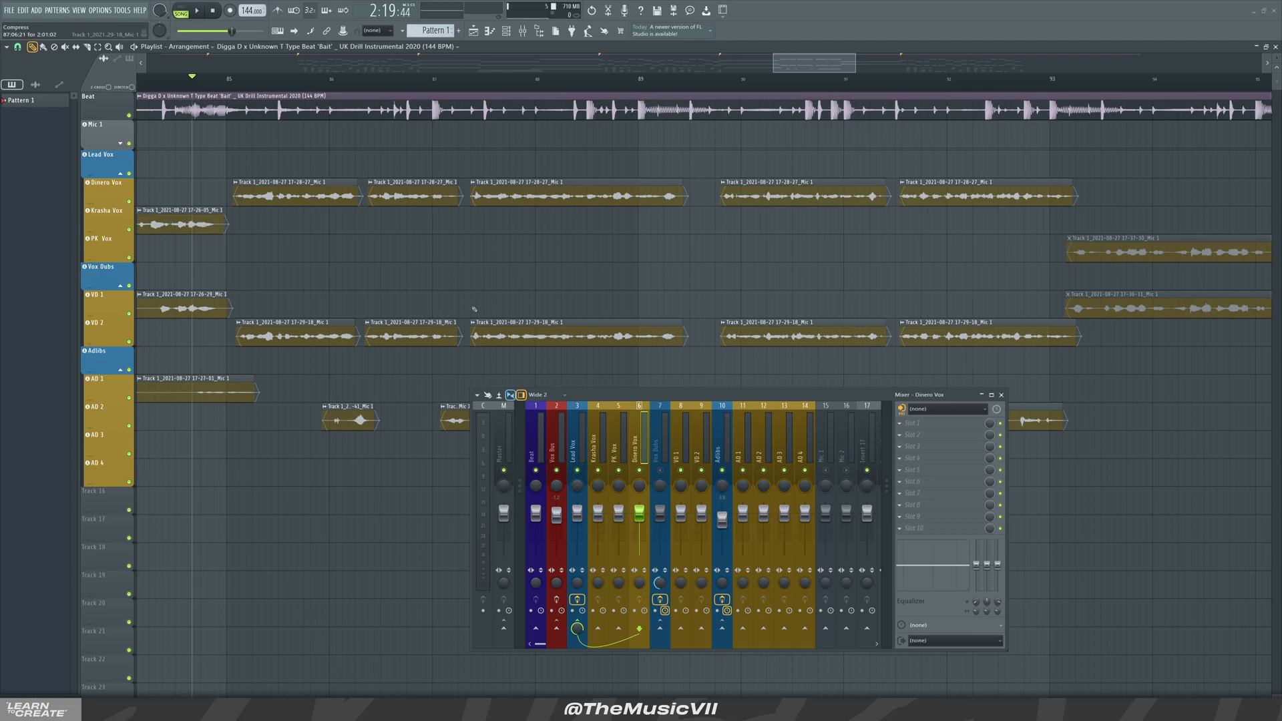
Step: Load RVox Stereo into the first effect slot of Dinero Vox and place its window clear of the lead vocal clips
{"action": "left_click", "coordinate": [942, 425]}
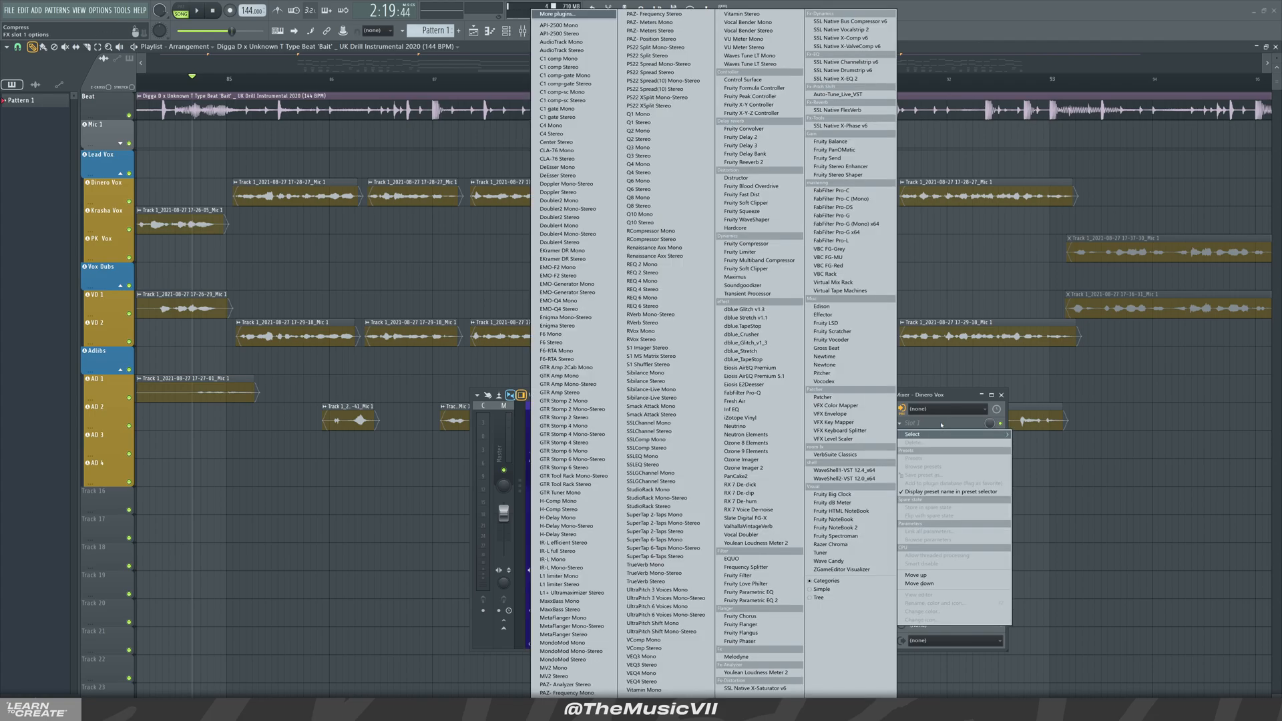
{"action": "left_click", "coordinate": [686, 339]}
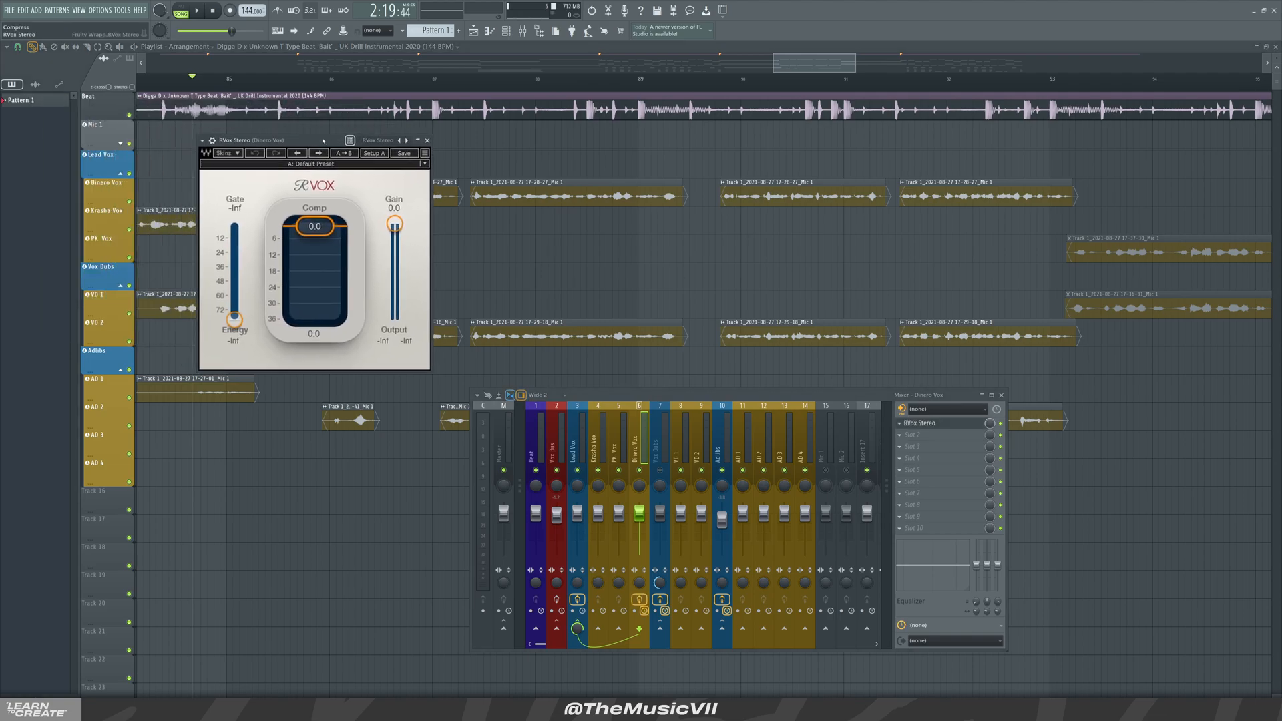
{"action": "left_click_drag", "start_coordinate": [296, 146], "coordinate": [280, 204]}
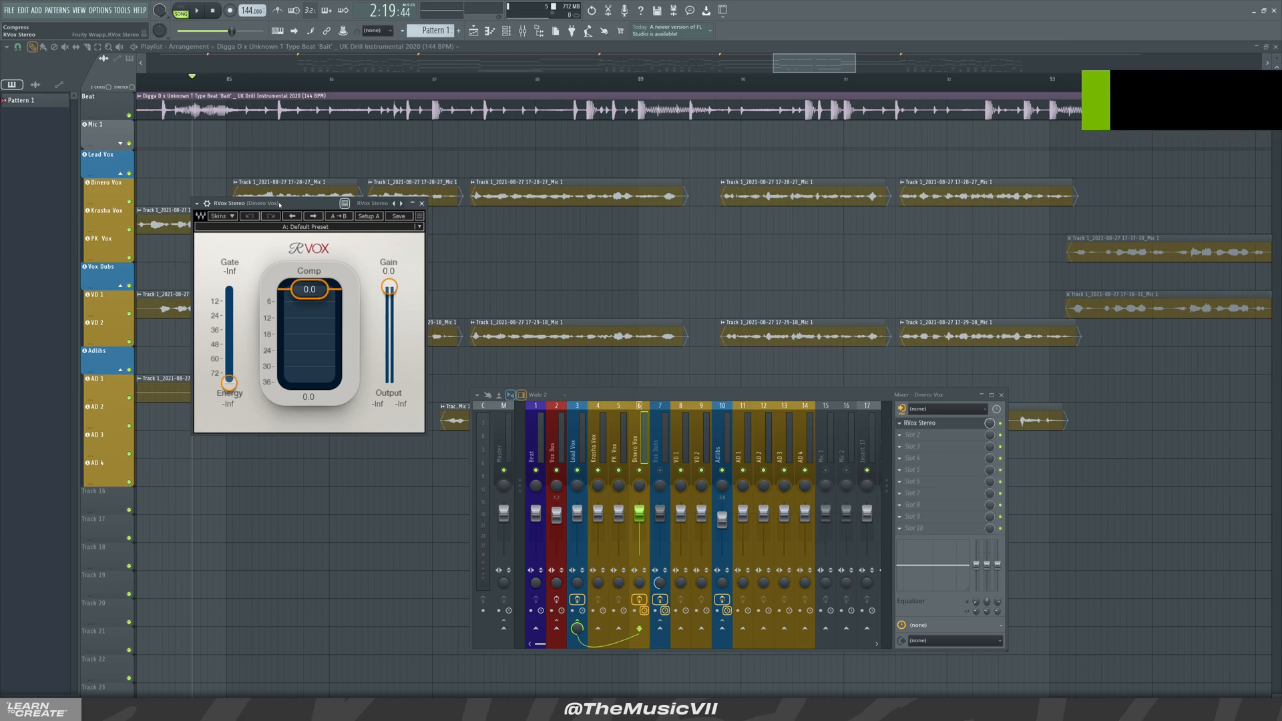
{"action": "left_click_drag", "start_coordinate": [280, 204], "coordinate": [255, 293]}
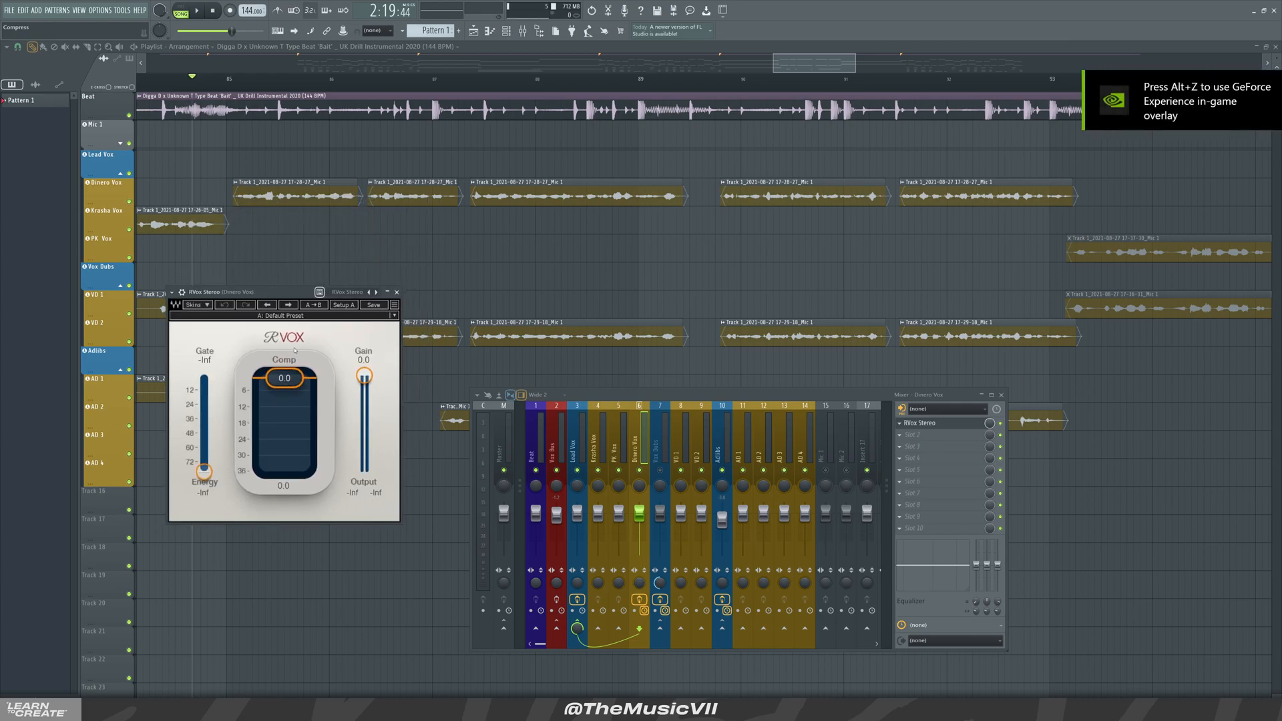
Step: Set the RVox compression on Dinero Vox to -13.6 and its gain to -11.0 while playing the verse
{"action": "key", "text": "space"}
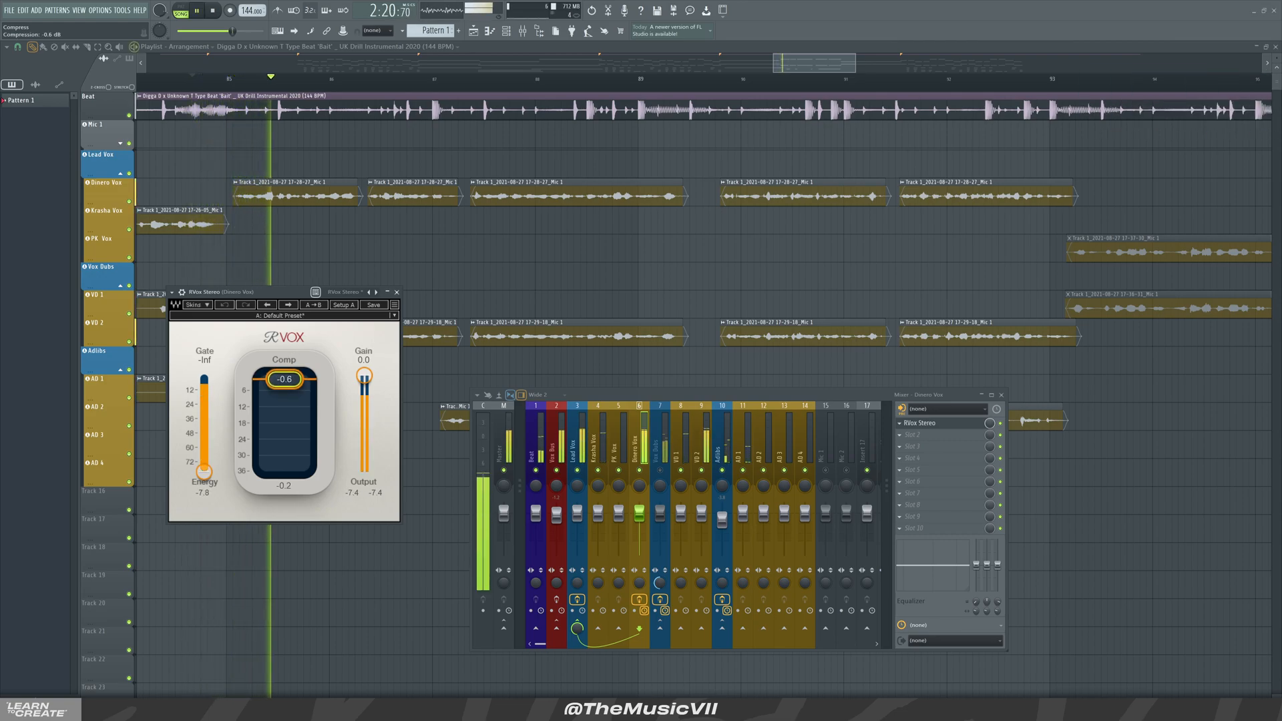
{"action": "key", "text": "space"}
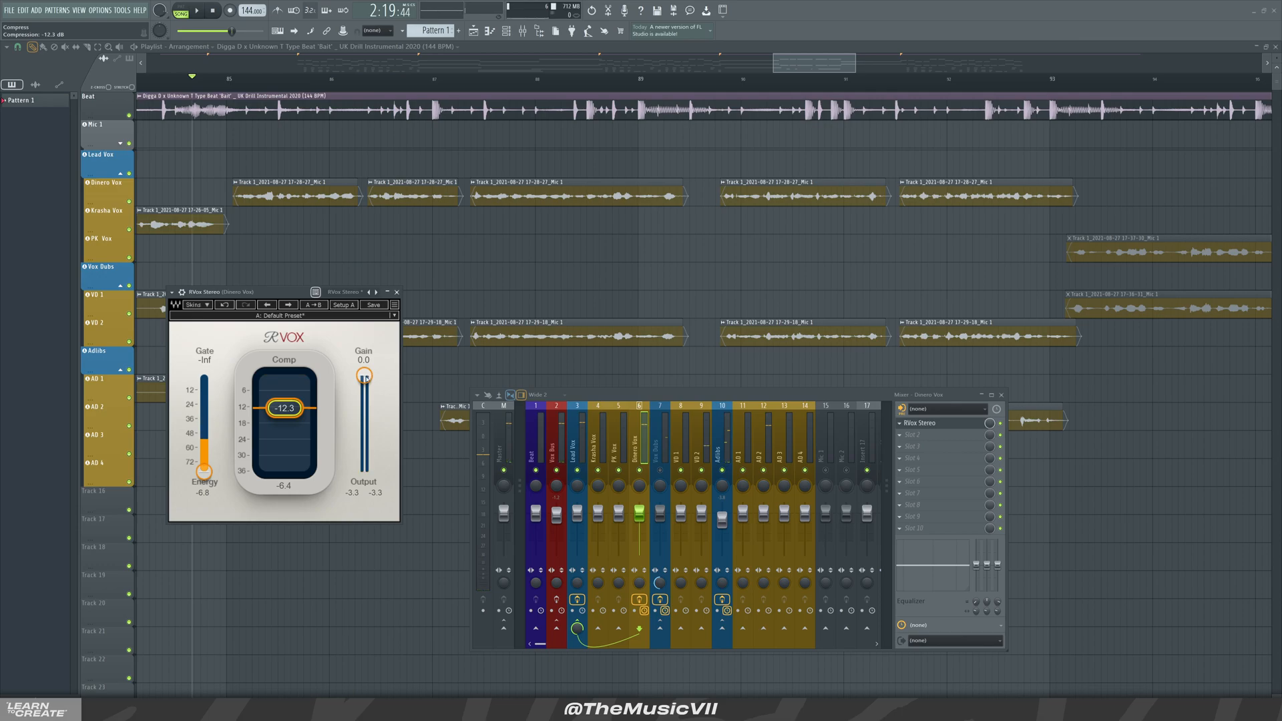
{"action": "key", "text": "space"}
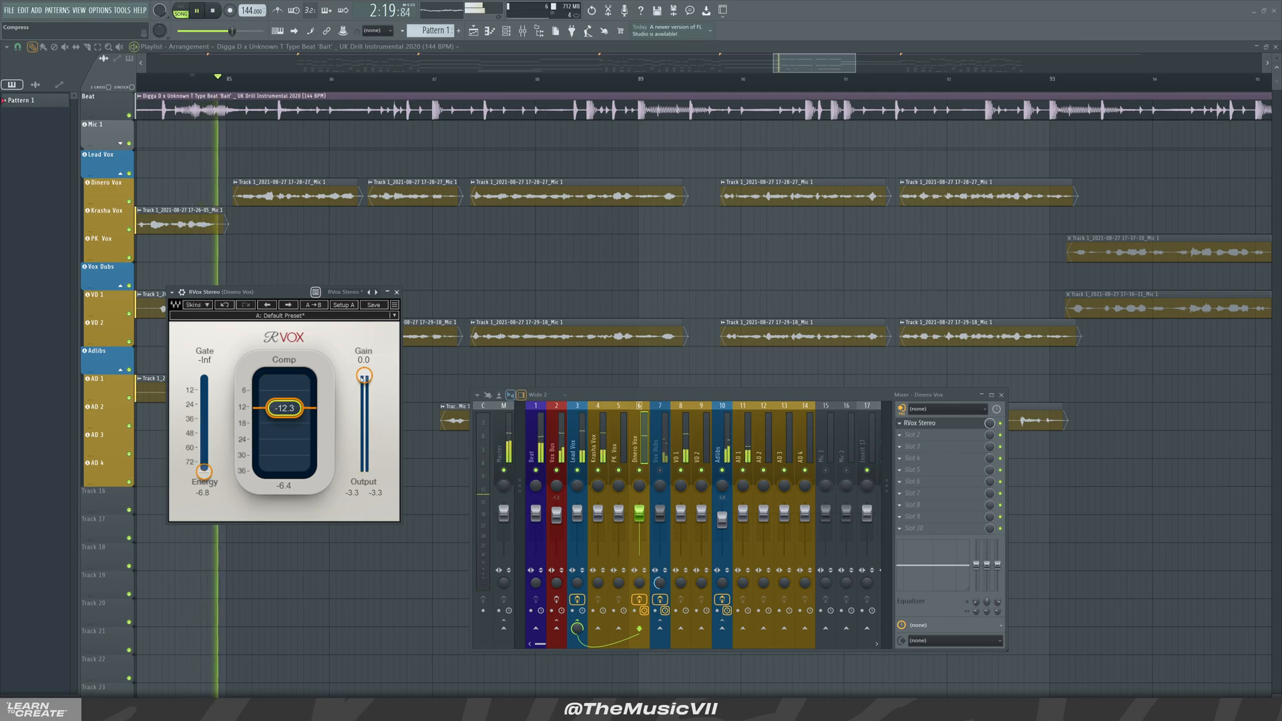
{"action": "left_click_drag", "start_coordinate": [287, 408], "coordinate": [286, 413]}
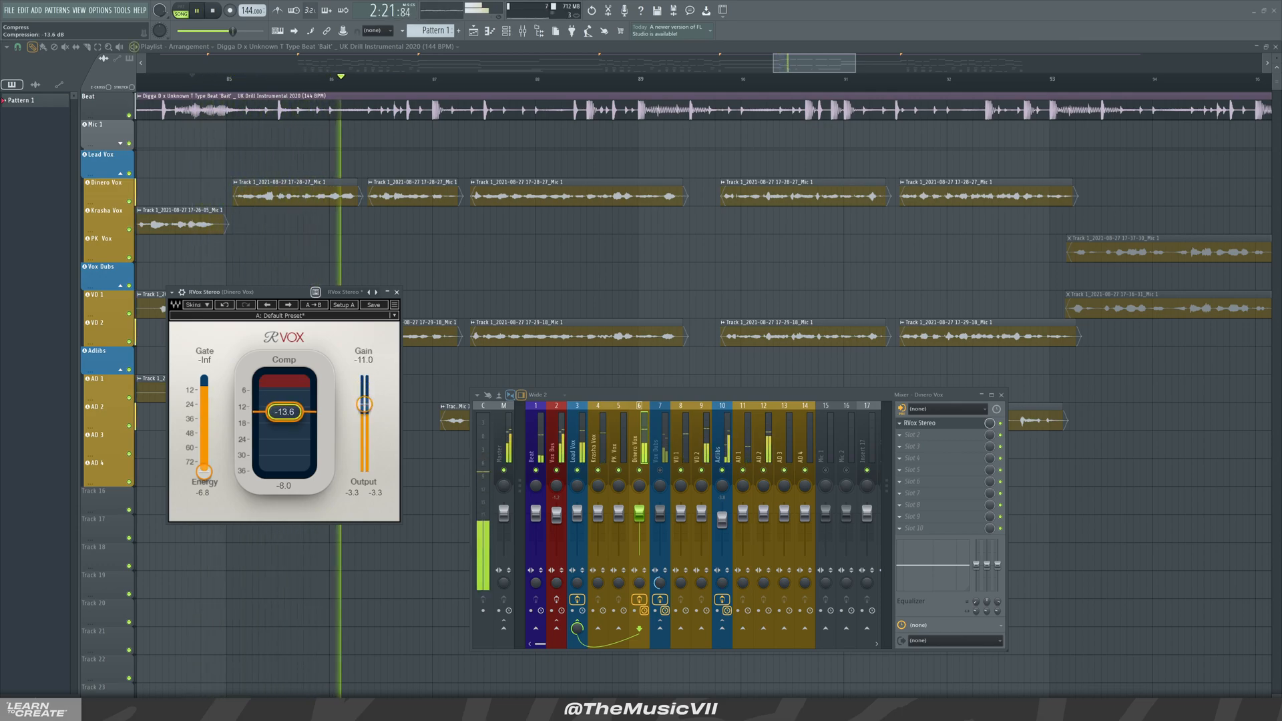
Step: Readjust RVox during playback to a gain of -9.6 and a compression of -11.6, and stop playback
{"action": "left_click_drag", "start_coordinate": [364, 404], "coordinate": [364, 397]}
{"action": "left_click_drag", "start_coordinate": [285, 414], "coordinate": [285, 420]}
{"action": "left_click_drag", "start_coordinate": [364, 397], "coordinate": [364, 401]}
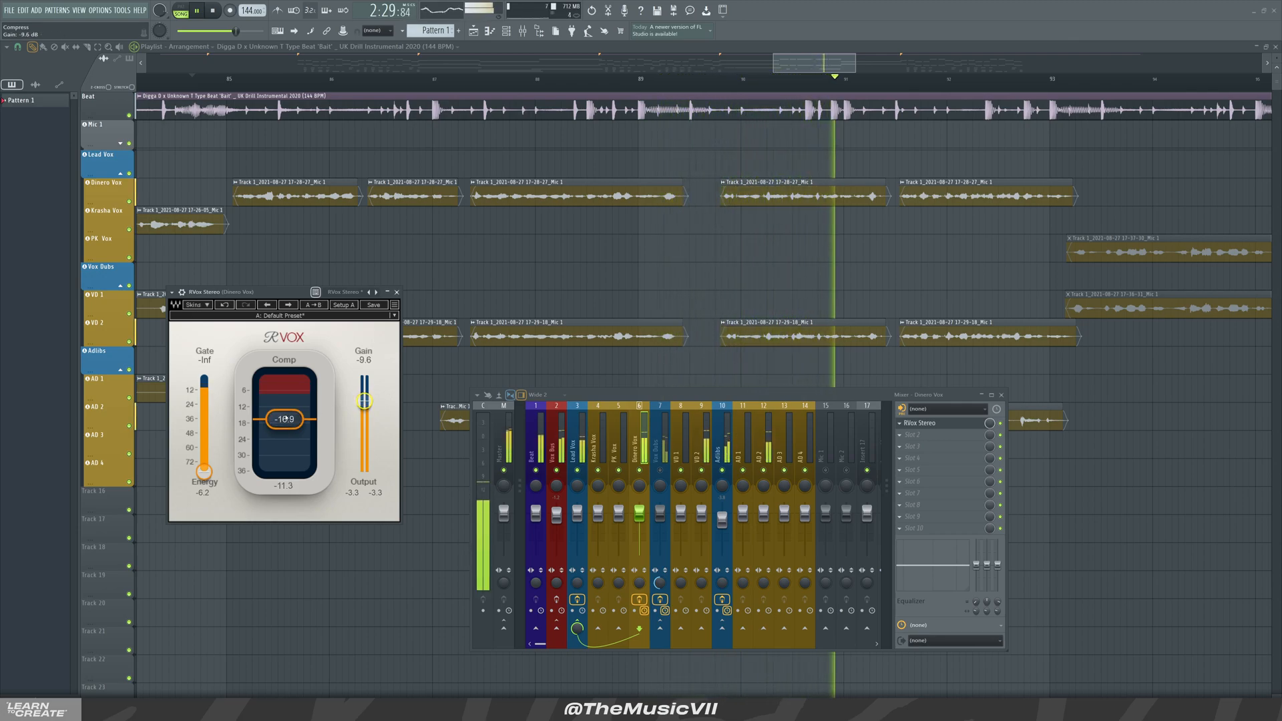
{"action": "left_click_drag", "start_coordinate": [285, 419], "coordinate": [285, 407]}
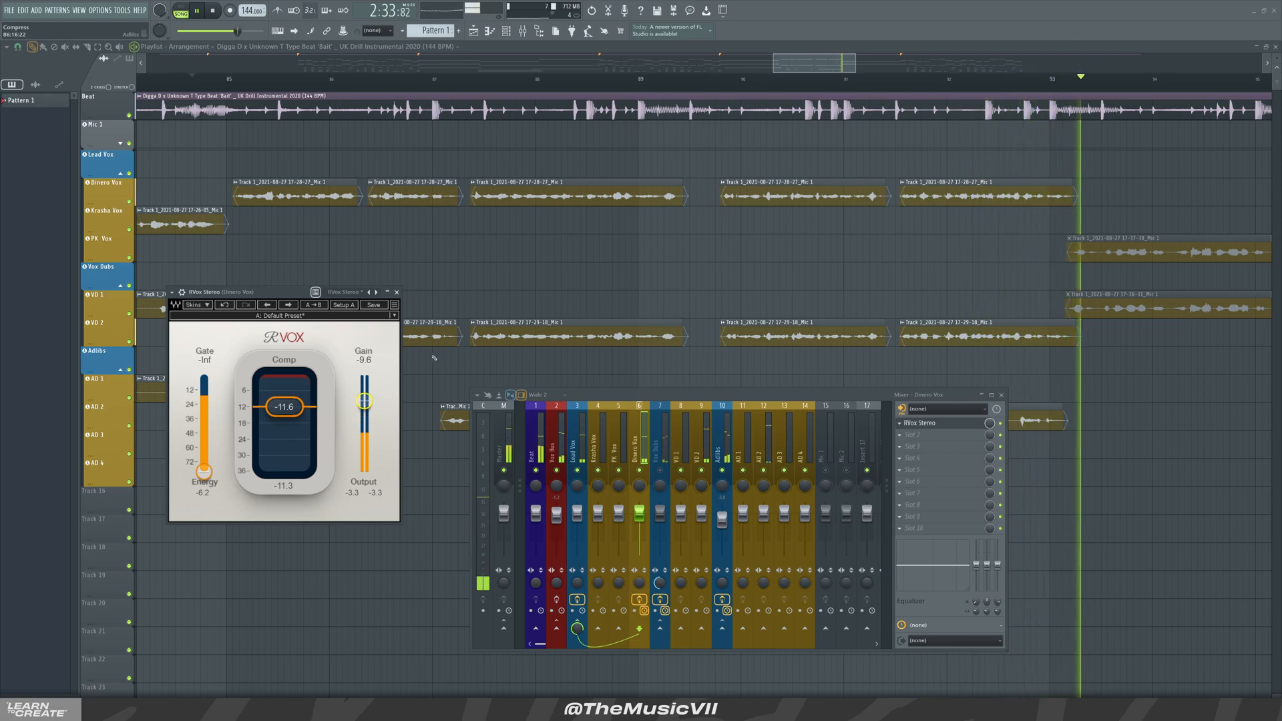
{"action": "key", "text": "space"}
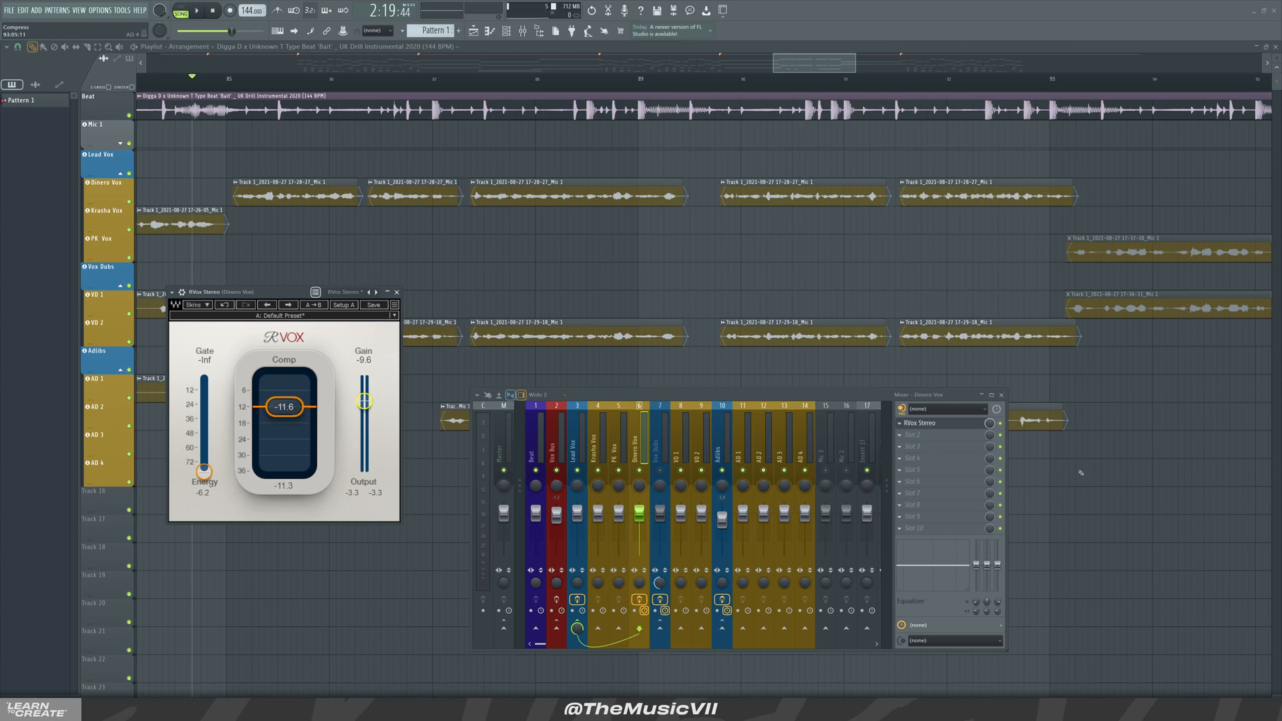
Step: Unmute the Vox Dubs bus and open its Fruity Compressor above the mixer
{"action": "left_click", "coordinate": [659, 455]}
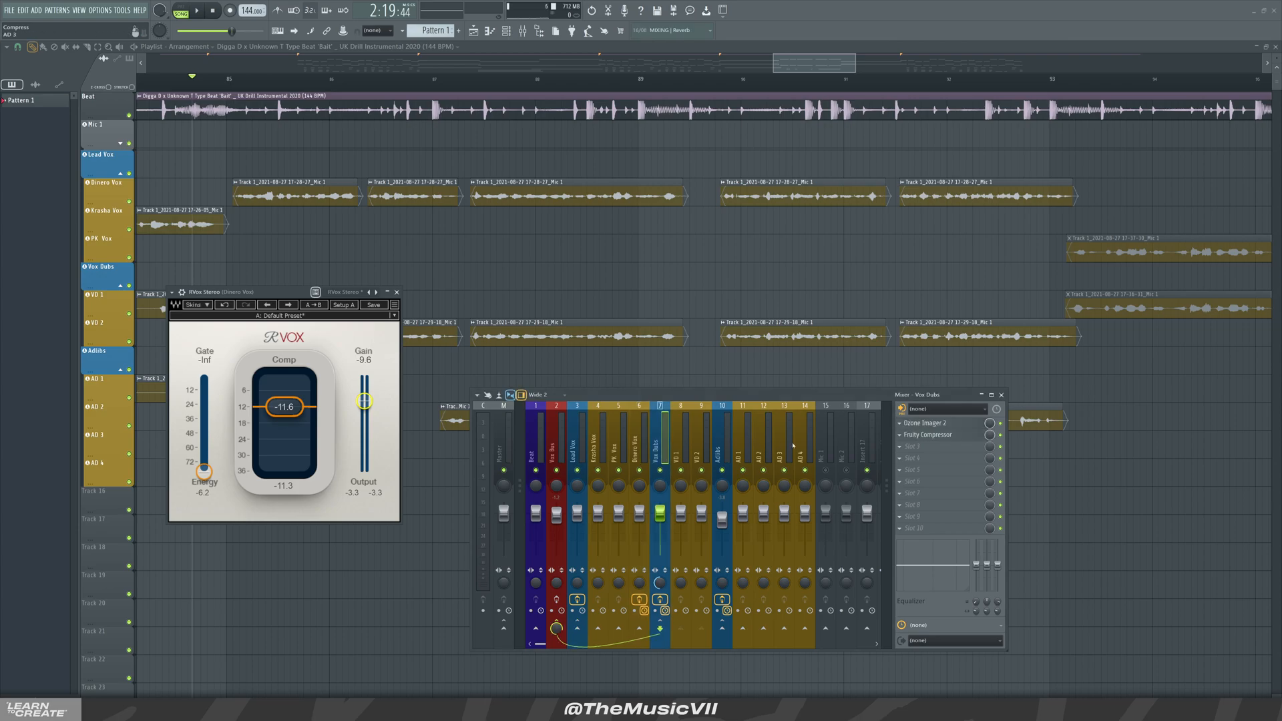
{"action": "left_click", "coordinate": [932, 436]}
{"action": "left_click_drag", "start_coordinate": [147, 90], "coordinate": [683, 243]}
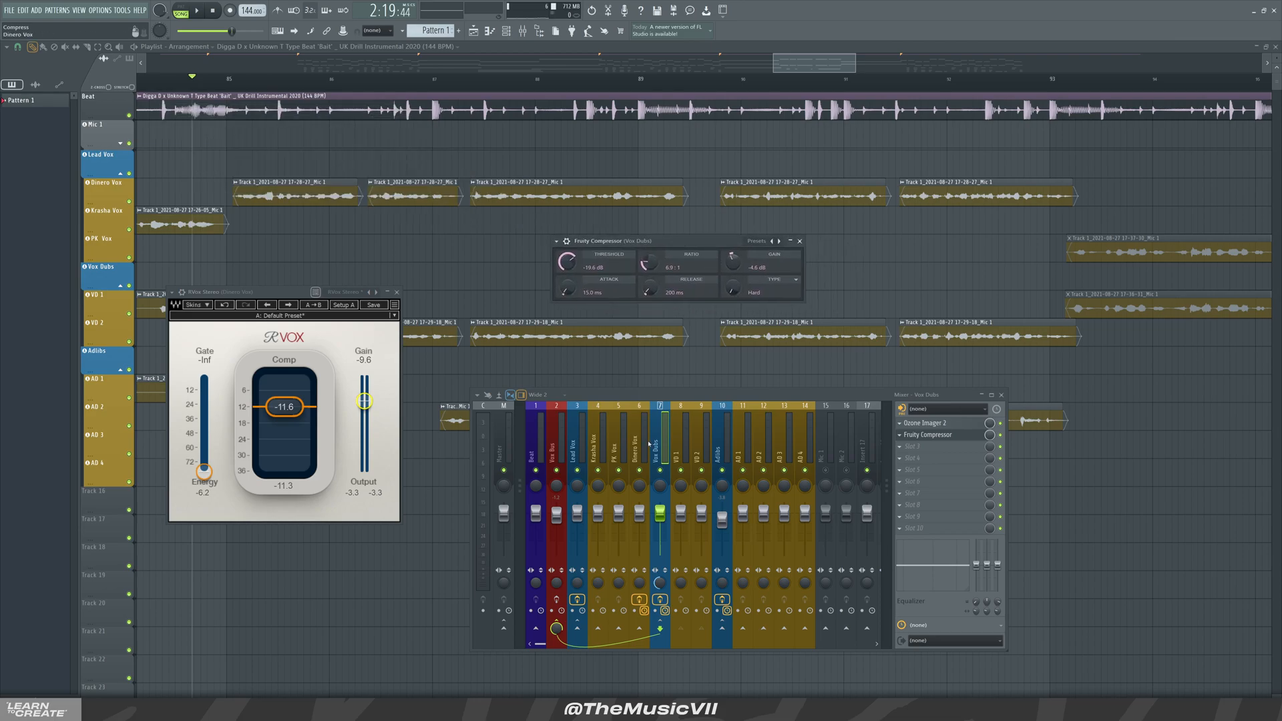
Step: Lower the Vox Dubs fader slightly while playing back the verse
{"action": "key", "text": "space"}
{"action": "key", "text": "space"}
{"action": "key", "text": "space"}
Step: Set the RVox on Dinero Vox to -21.7 compression and -11.4 gain during playback
{"action": "left_click", "coordinate": [639, 515]}
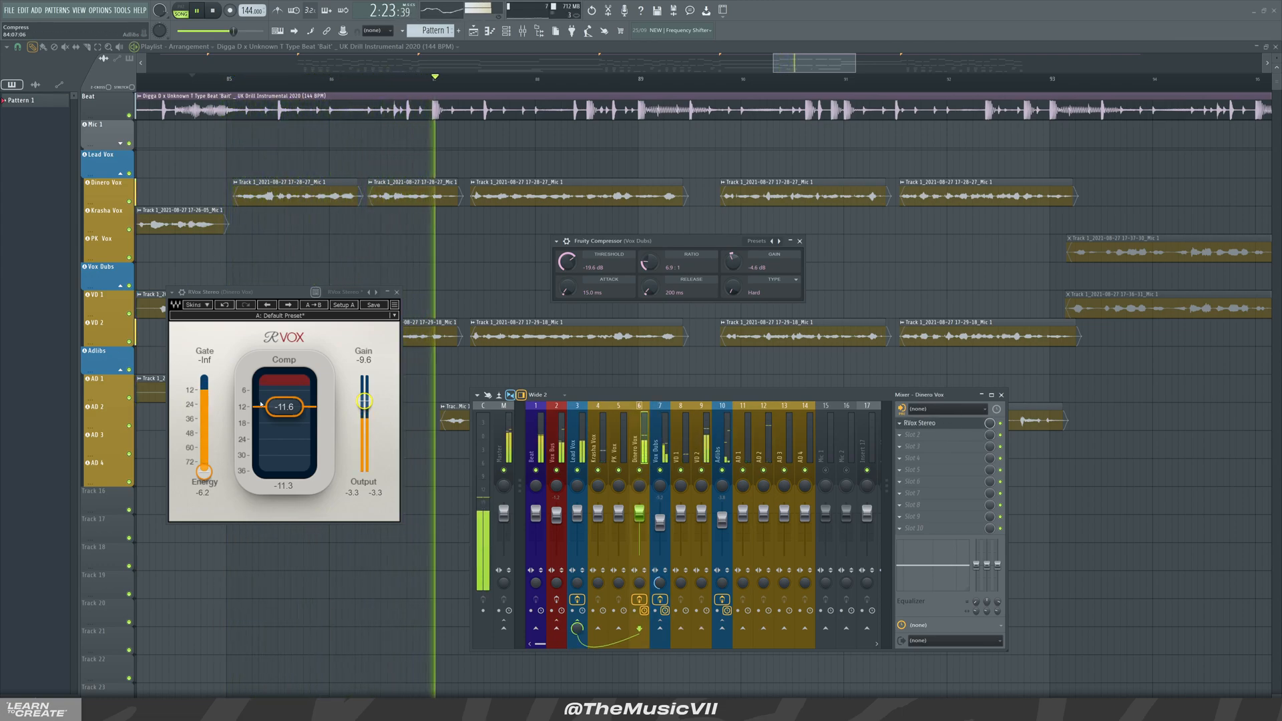
{"action": "left_click_drag", "start_coordinate": [284, 407], "coordinate": [284, 433]}
{"action": "left_click_drag", "start_coordinate": [364, 401], "coordinate": [364, 405]}
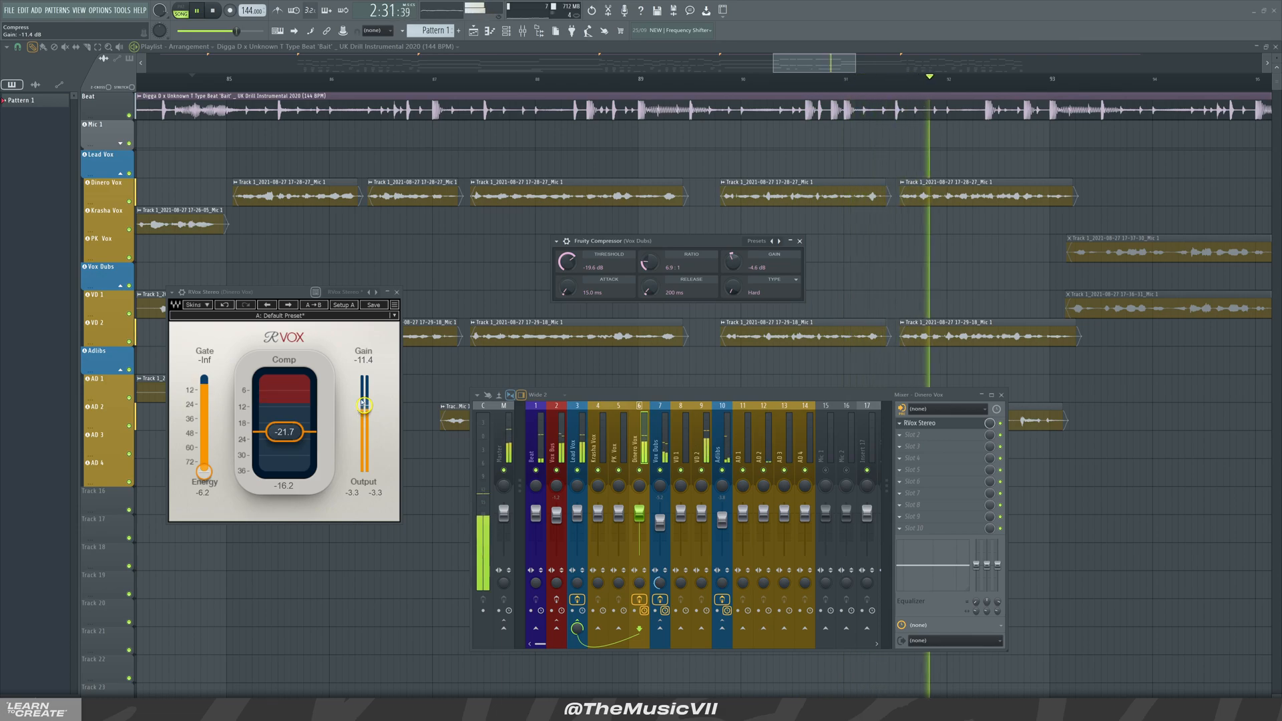
Step: Close the RVox and Fruity Compressor windows and stop playback
{"action": "left_click", "coordinate": [396, 292]}
{"action": "left_click", "coordinate": [800, 242]}
{"action": "key", "text": "F6"}
{"action": "key", "text": "space"}
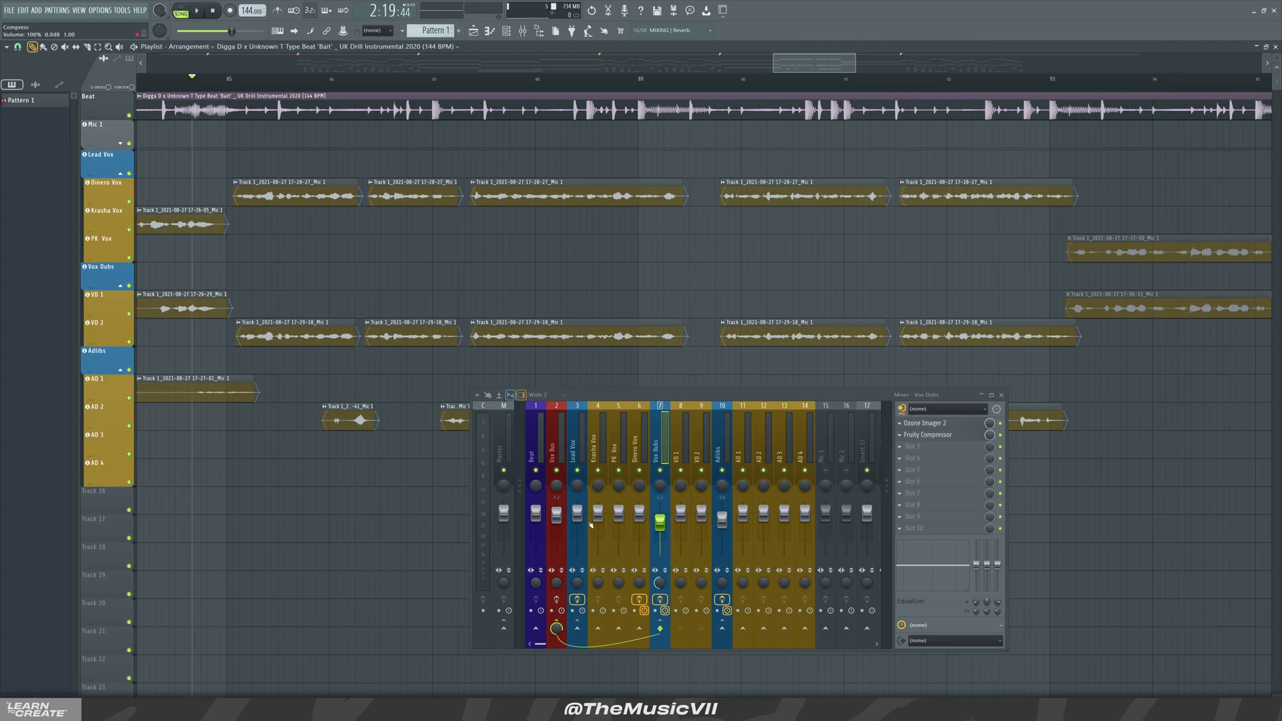
Step: Open RCompressor Stereo on the Vox Bus, move its window aside and audition the verse through it
{"action": "left_click", "coordinate": [643, 449]}
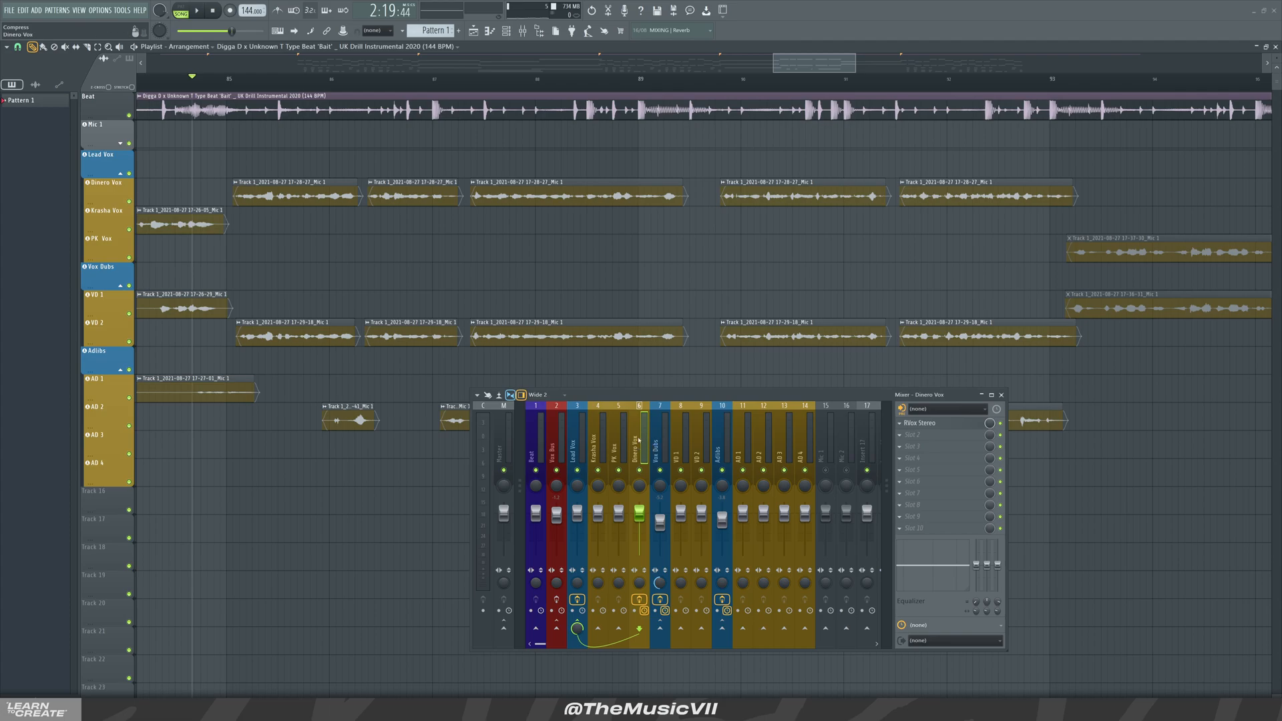
{"action": "left_click", "coordinate": [557, 449]}
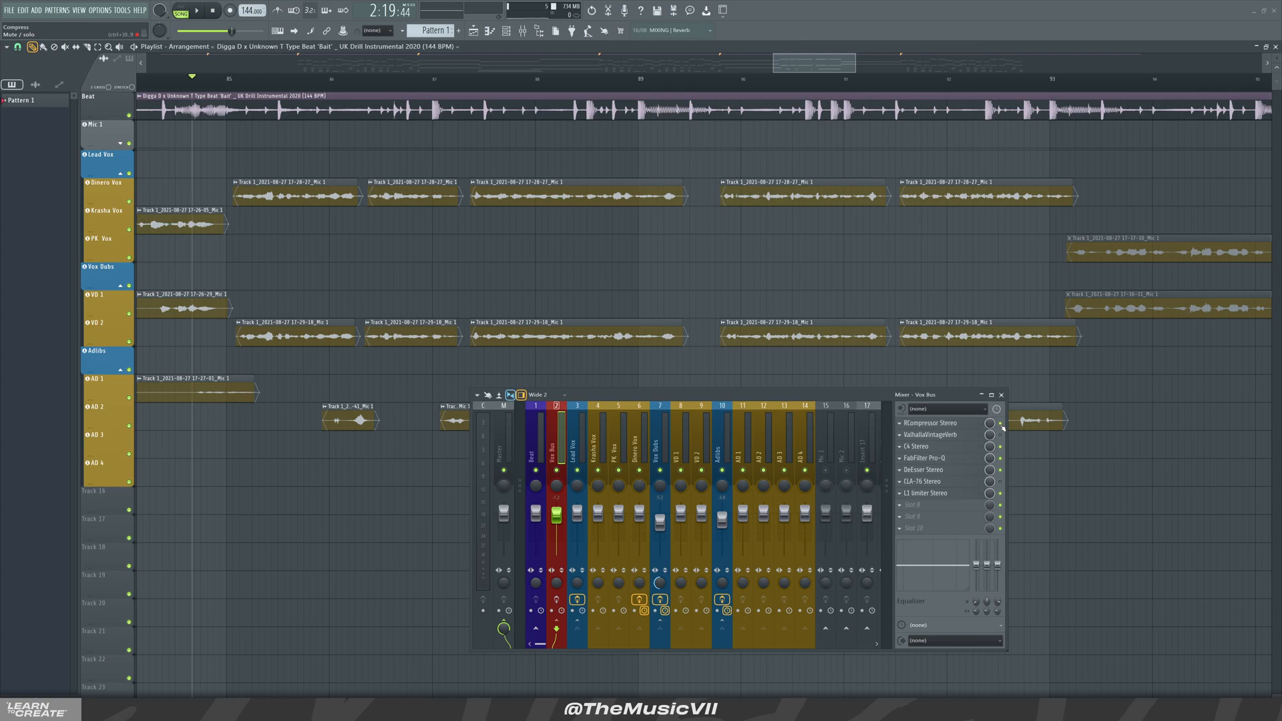
{"action": "left_click", "coordinate": [935, 423]}
{"action": "left_click_drag", "start_coordinate": [174, 148], "coordinate": [287, 168]}
{"action": "key", "text": "space"}
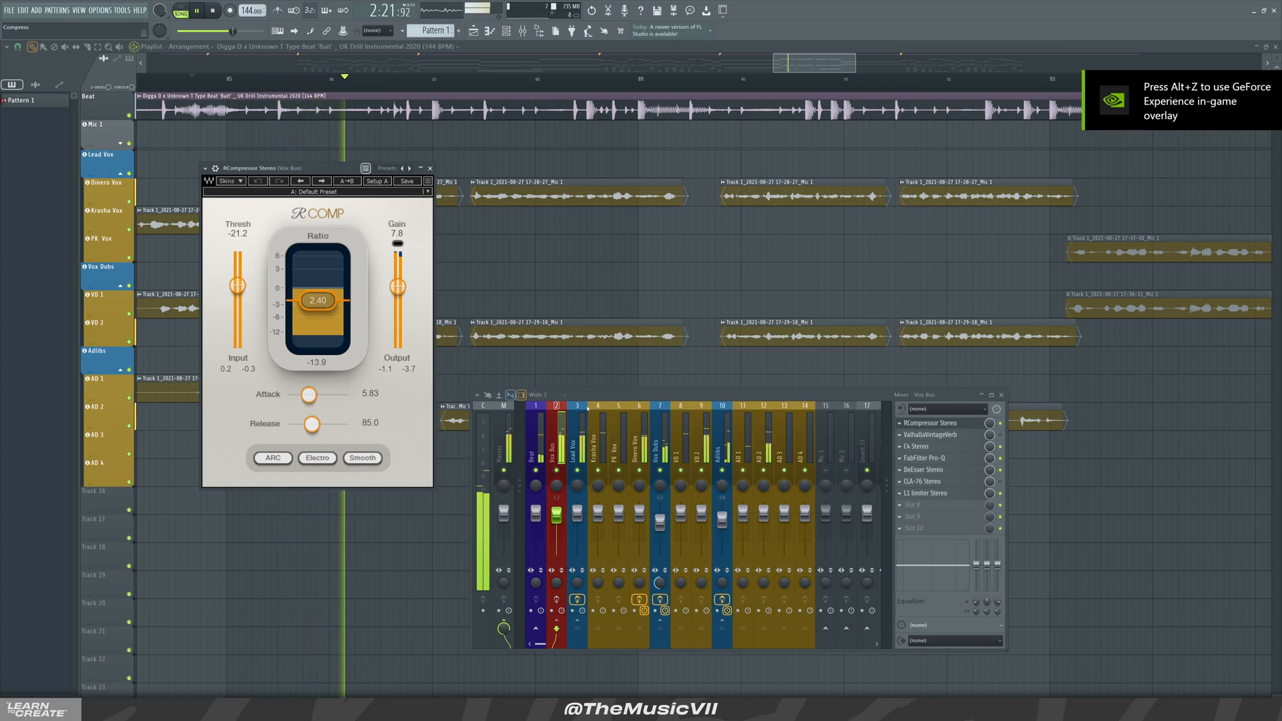
{"action": "key", "text": "space"}
Step: Set the Vox Bus RCompressor's gain to 2.7 and its ratio to 1.52 while listening to the verse
{"action": "left_click_drag", "start_coordinate": [397, 286], "coordinate": [397, 306]}
{"action": "key", "text": "space"}
{"action": "mouse_move", "coordinate": [318, 300]}
{"action": "left_mouse_down"}
{"action": "mouse_move", "coordinate": [318, 318]}
{"action": "mouse_move", "coordinate": [332, 302]}
{"action": "left_mouse_up"}
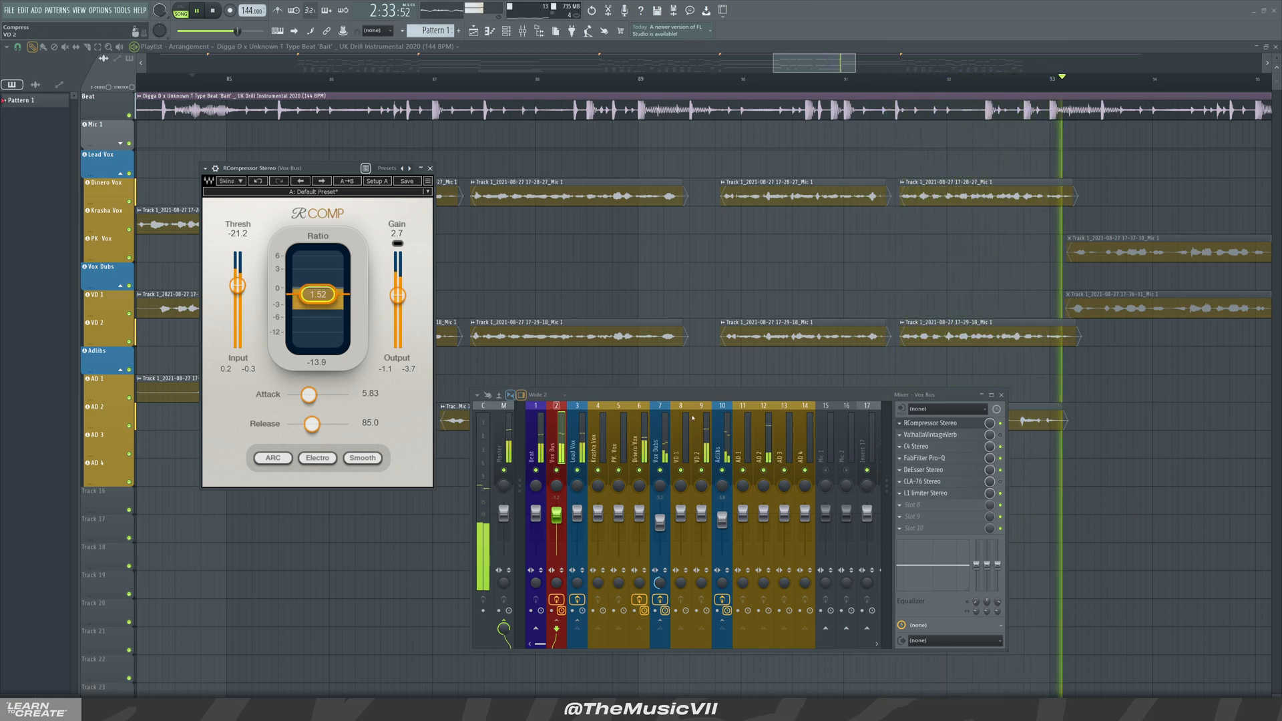
{"action": "key", "text": "space"}
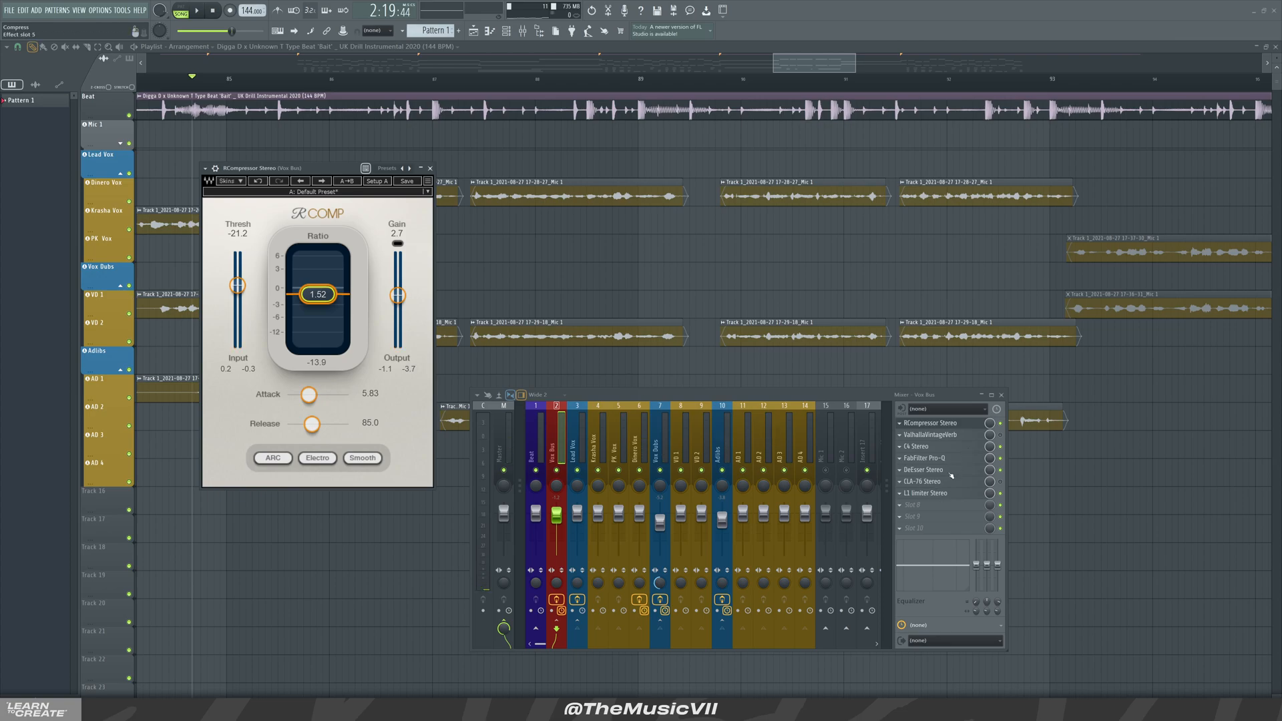
Step: Inspect the L1 limiter settings on the Vox Bus and close all open plug-in windows
{"action": "left_click", "coordinate": [929, 493]}
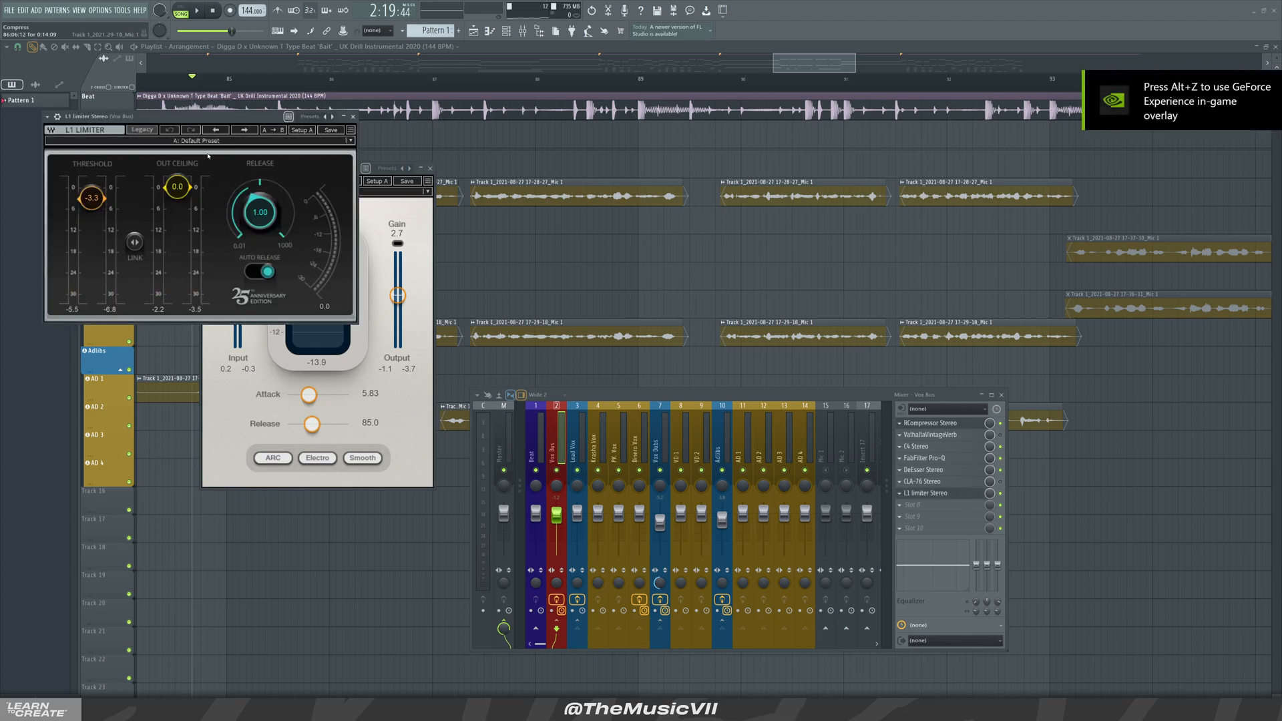
{"action": "key", "text": "alt+F12"}
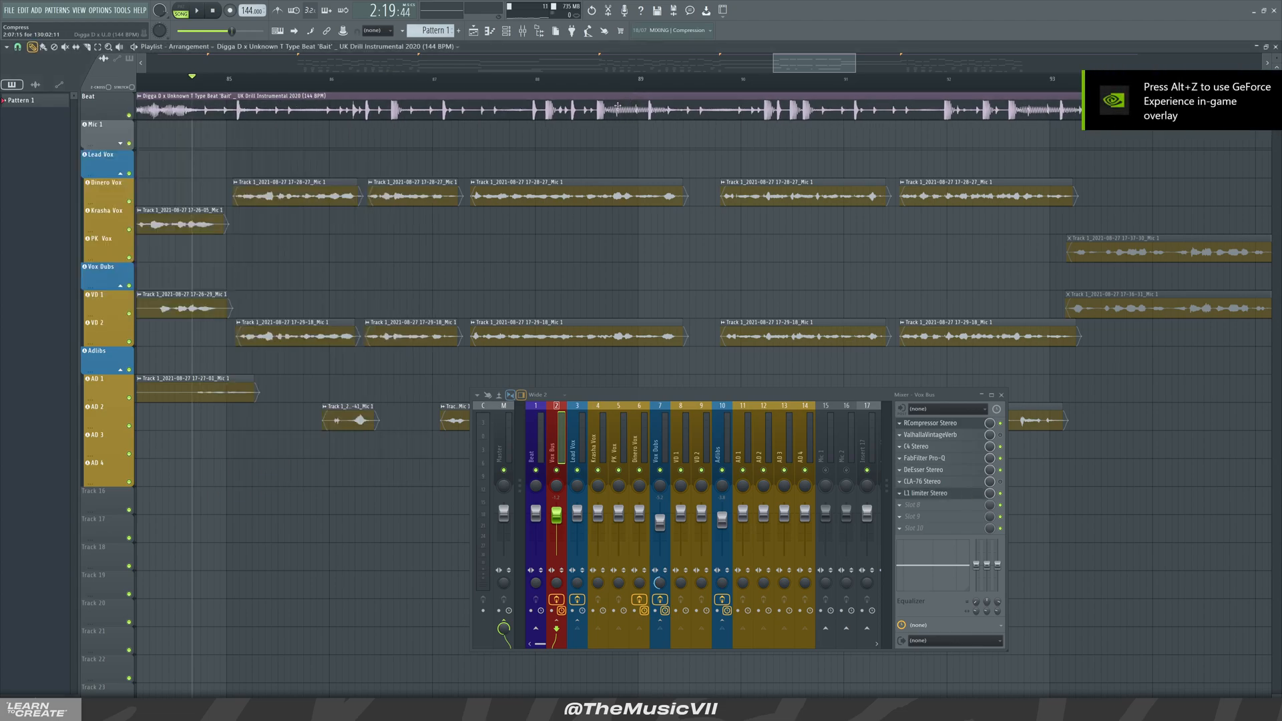
Step: Play the vocal mix from just before bar 85 with the mixer moved aside and the Master track selected
{"action": "left_click", "coordinate": [214, 86]}
{"action": "key", "text": "space"}
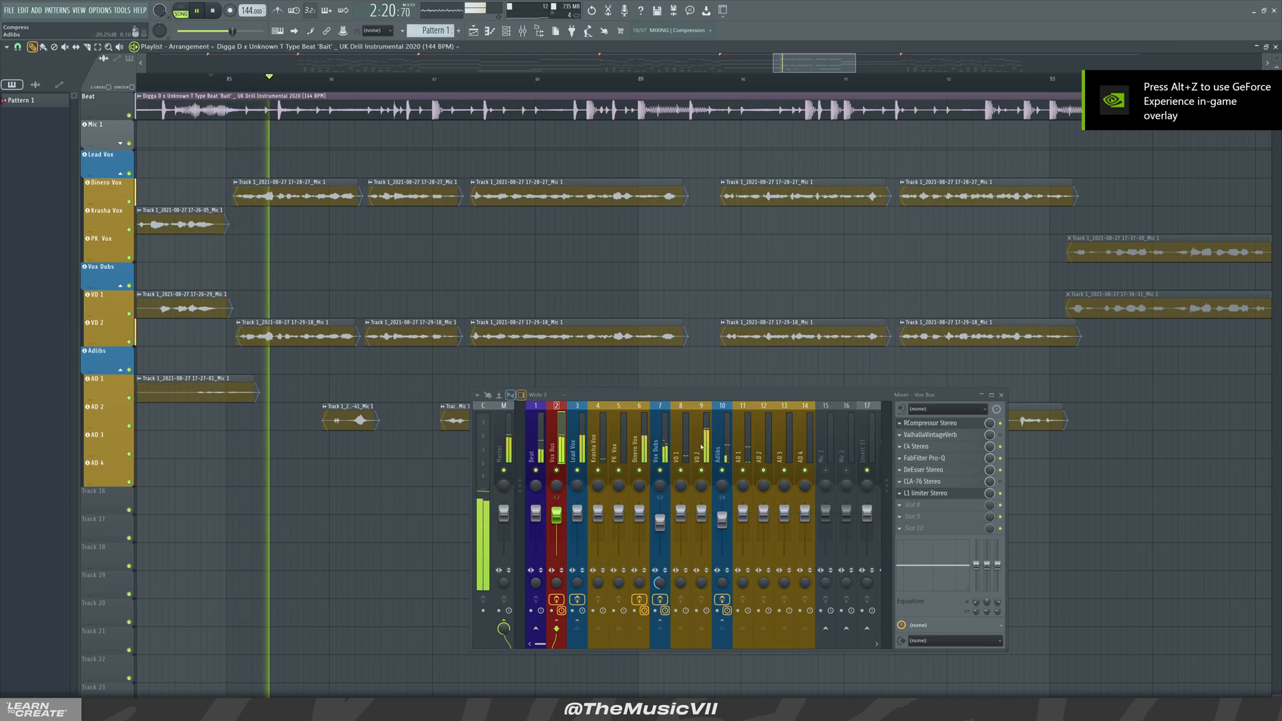
{"action": "left_click_drag", "start_coordinate": [673, 399], "coordinate": [795, 378]}
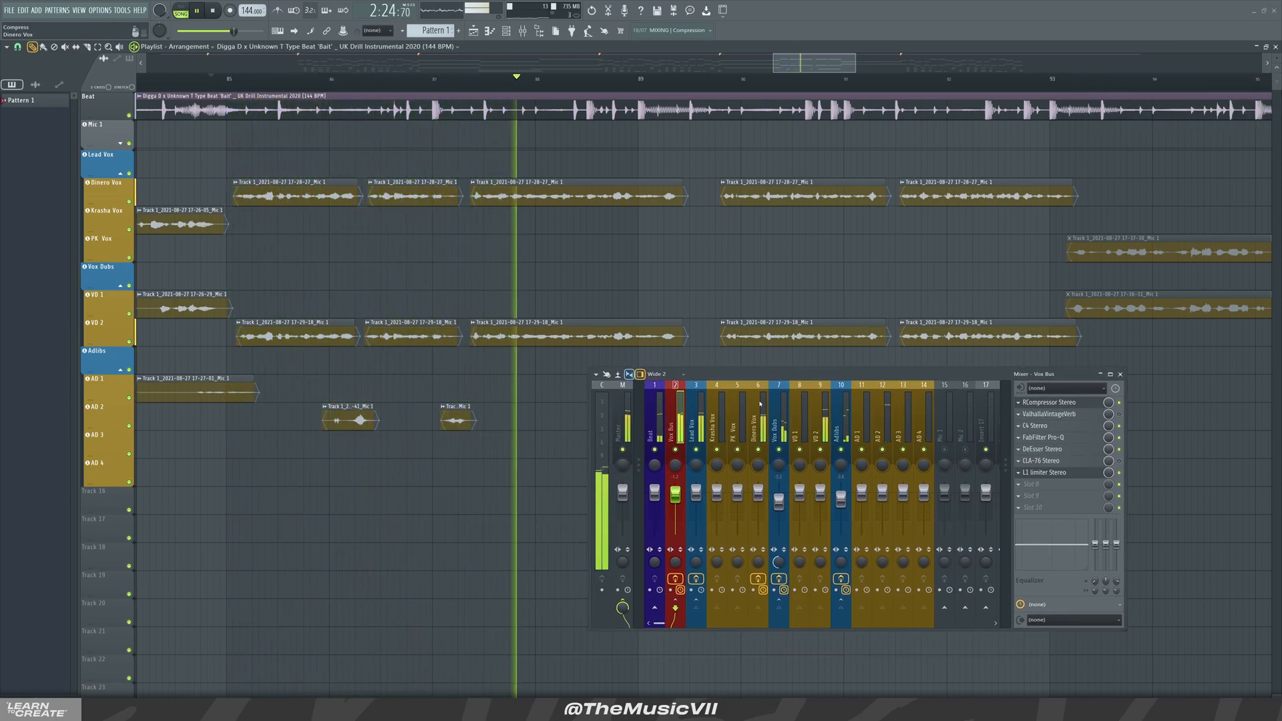
{"action": "left_click", "coordinate": [599, 417]}
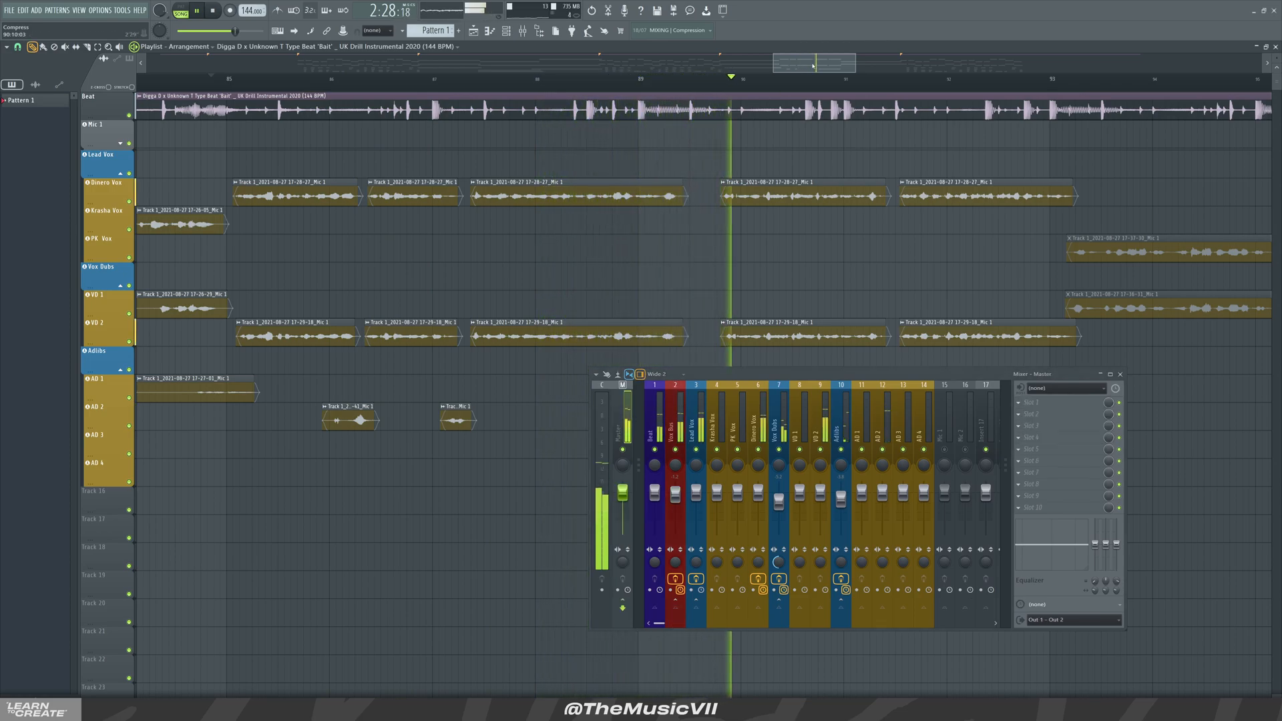
{"action": "key", "text": "space"}
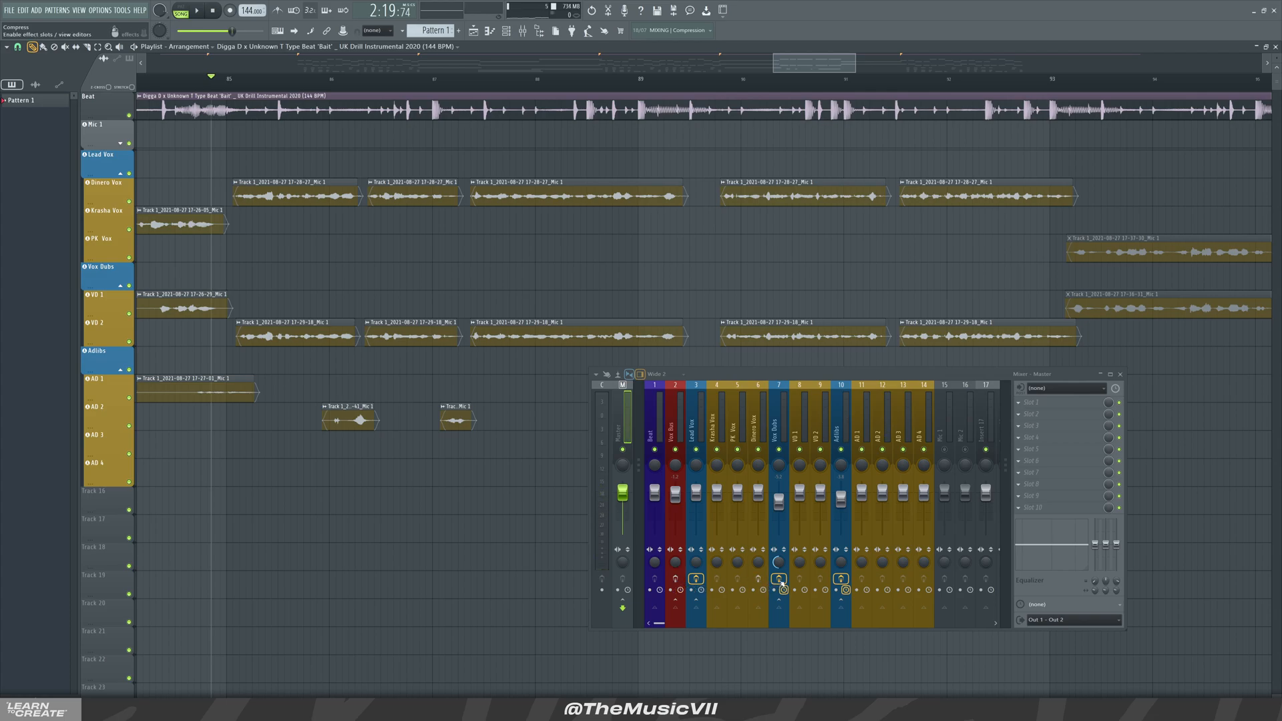
Step: Bypass the effects on Vox Bus, Dinero Vox and Vox Dubs and play the start of the verse for comparison
{"action": "key", "text": "space"}
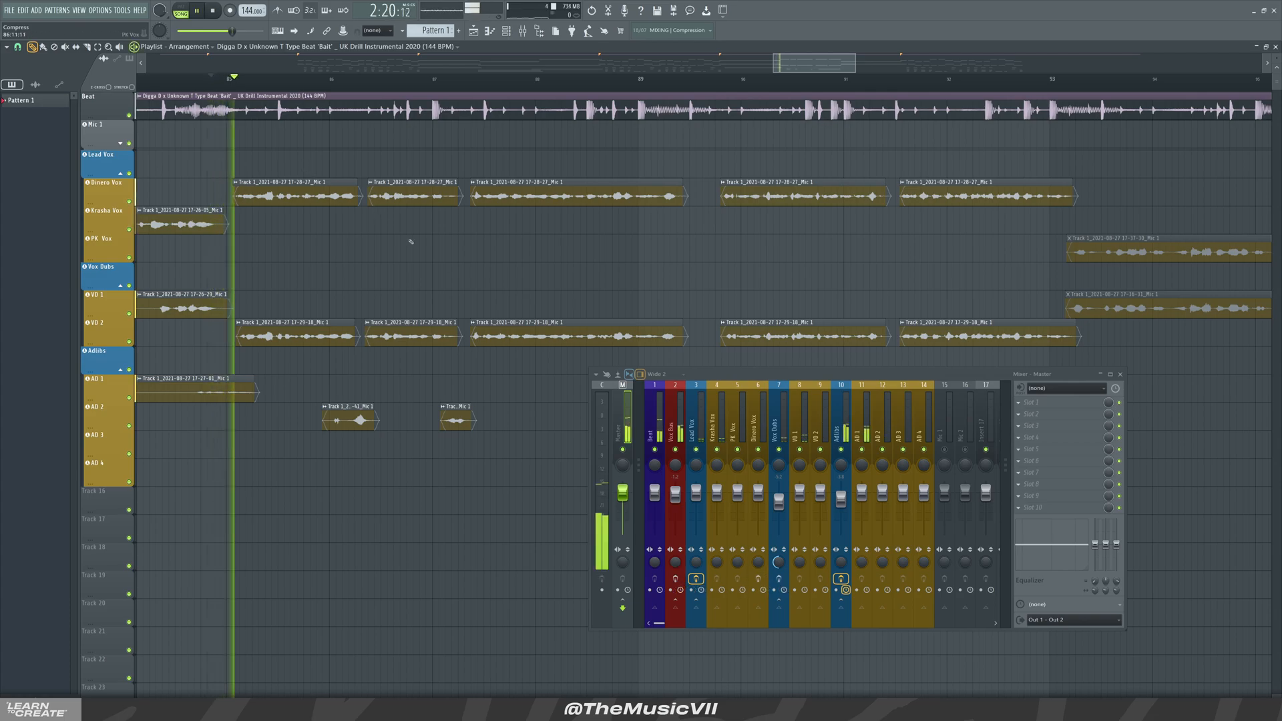
{"action": "key", "text": "space"}
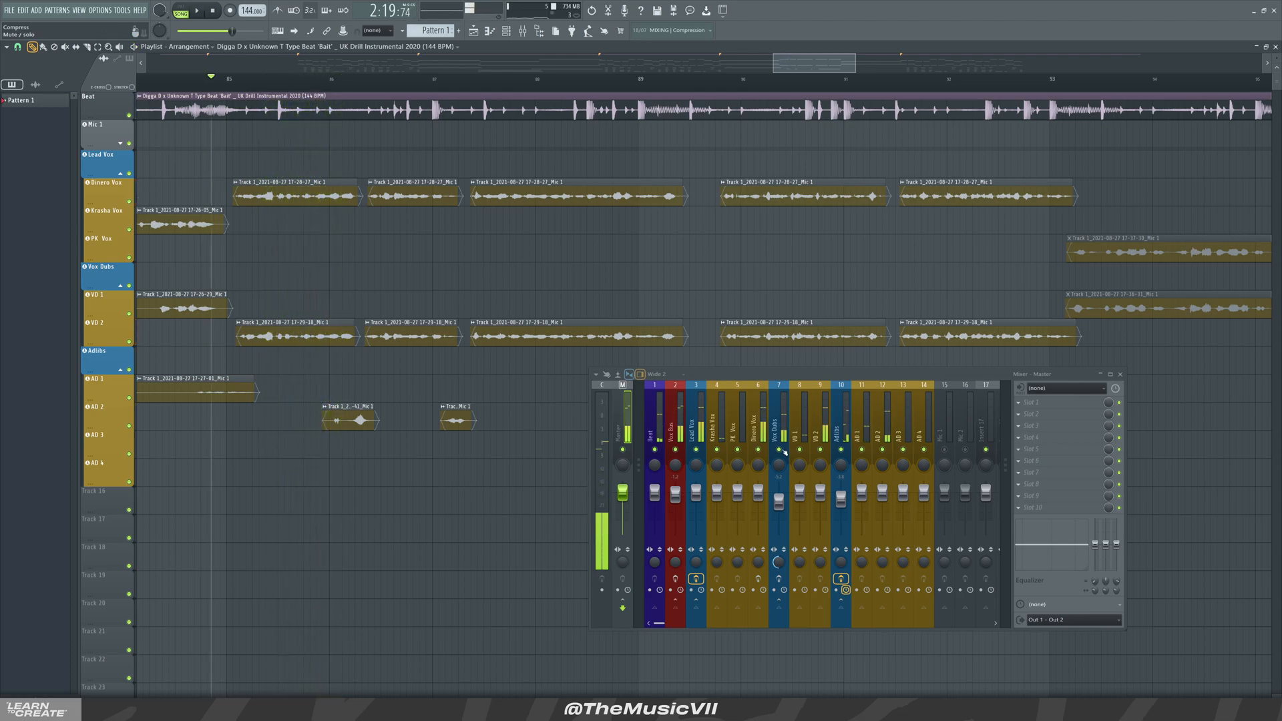
Step: Play the verse from just before bar 85 with Vox Dubs muted and again with it unmuted
{"action": "key", "text": "space"}
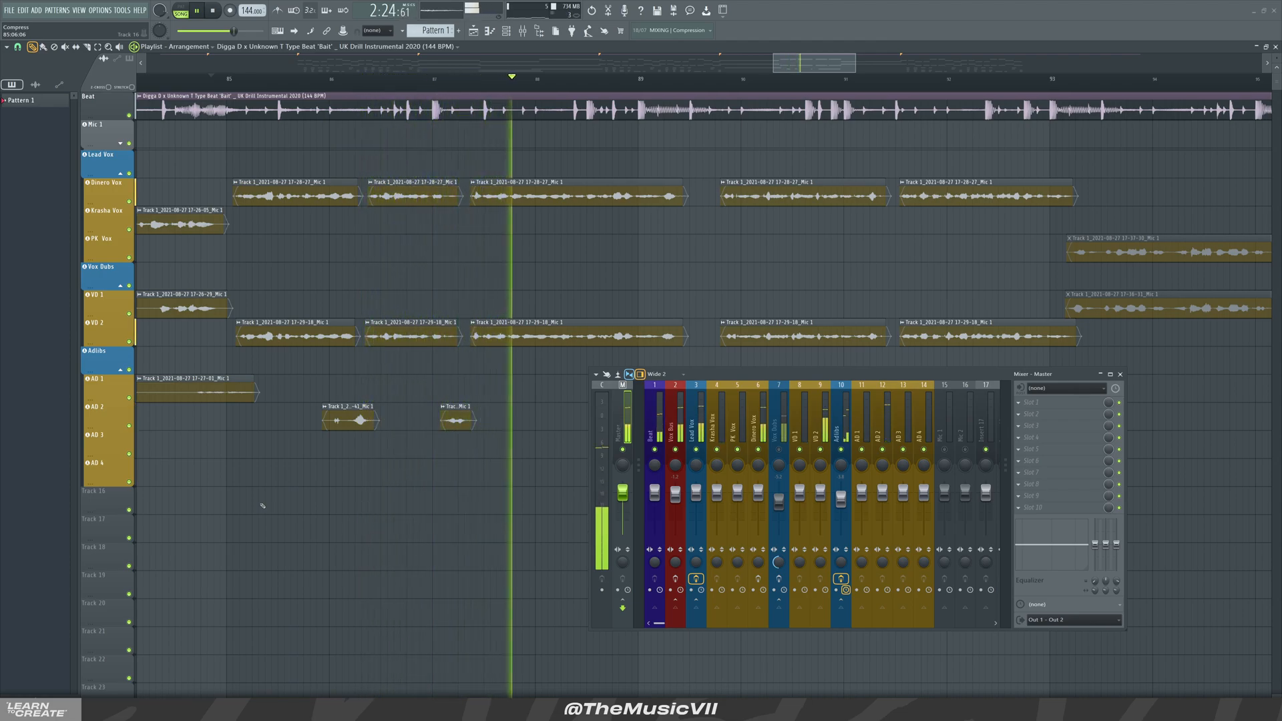
{"action": "key", "text": "space"}
{"action": "key", "text": "space"}
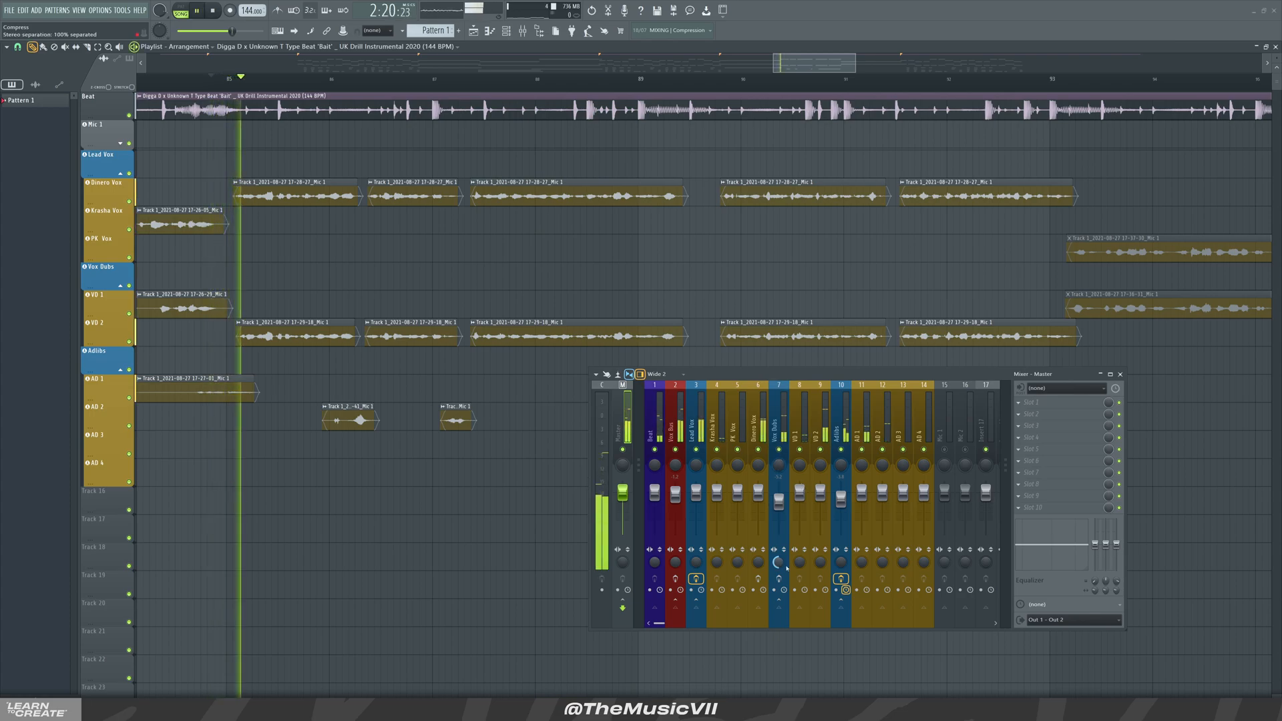
Step: Re-enable the effects on Vox Bus and Vox Dubs and lower the Vox Dubs fader slightly while playing the verse
{"action": "left_click", "coordinate": [783, 421]}
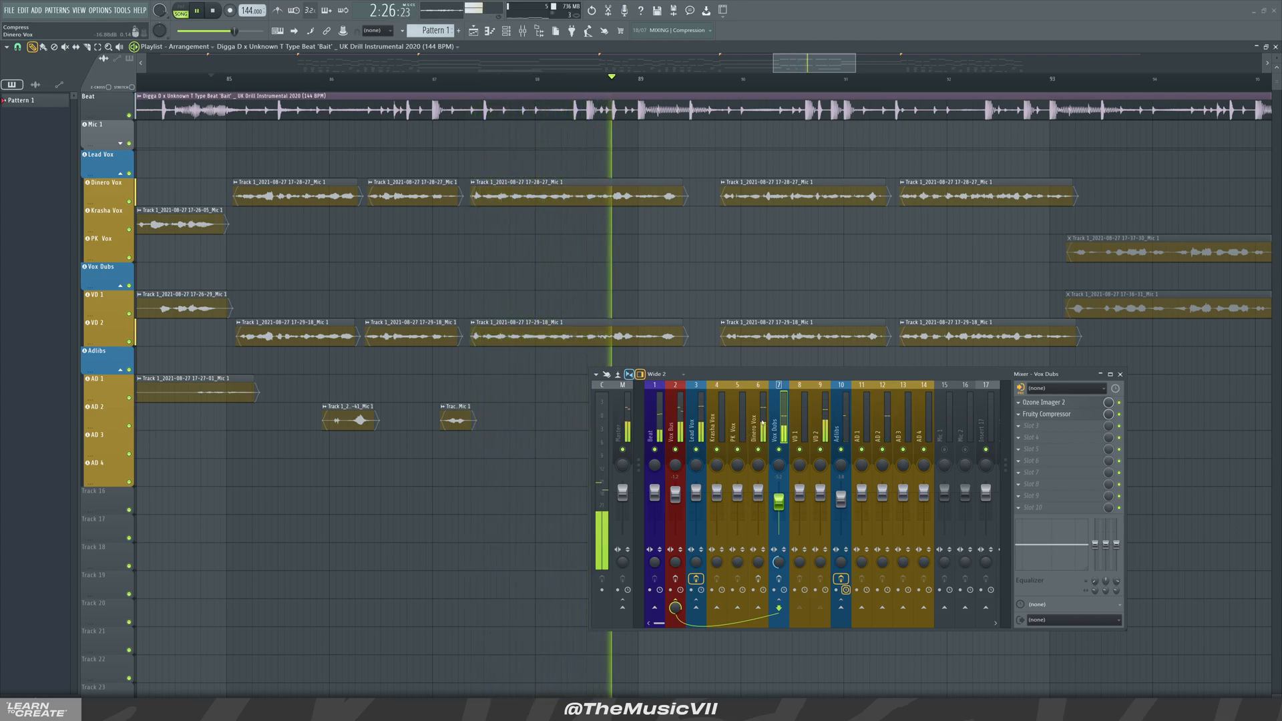
{"action": "key", "text": "space"}
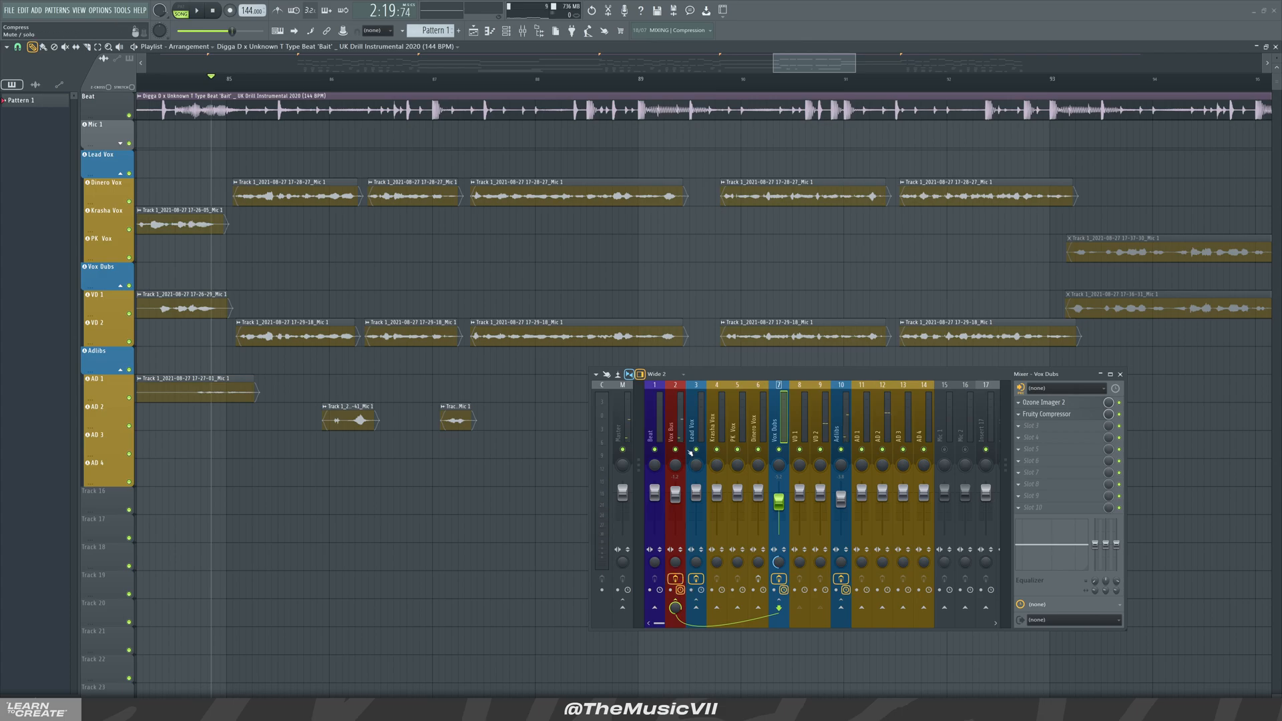
{"action": "key", "text": "space"}
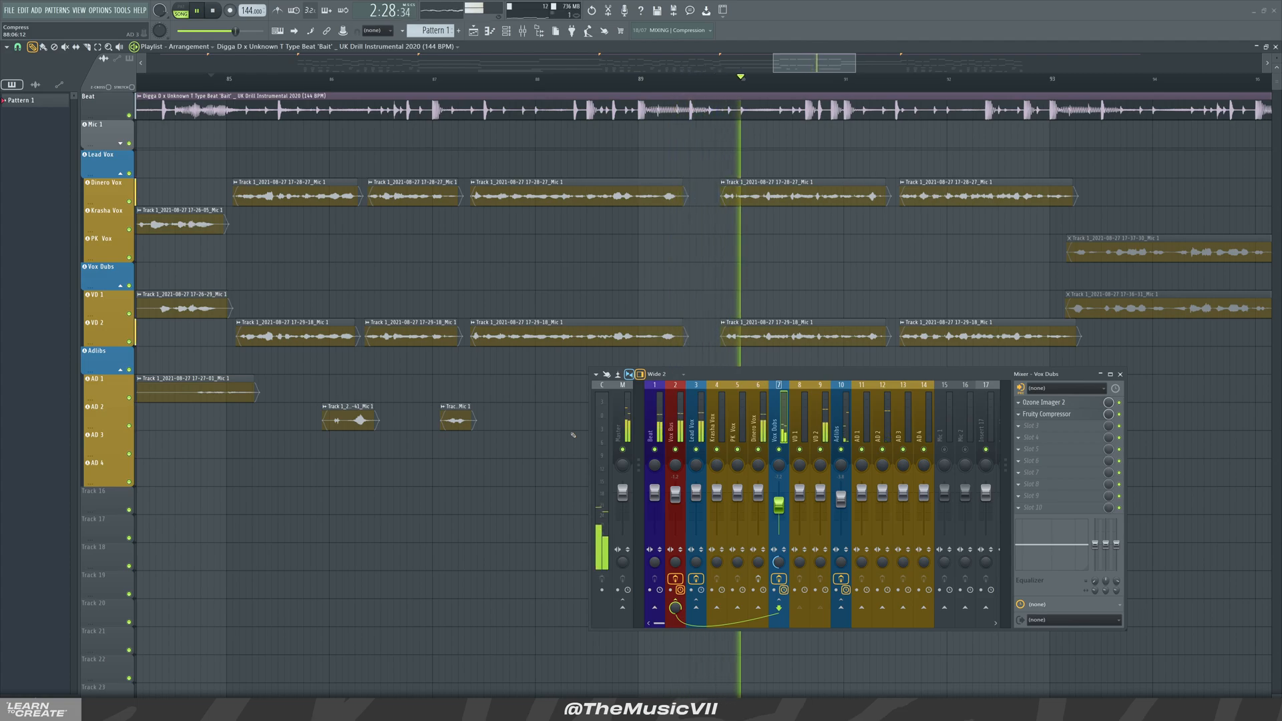
{"action": "key", "text": "space"}
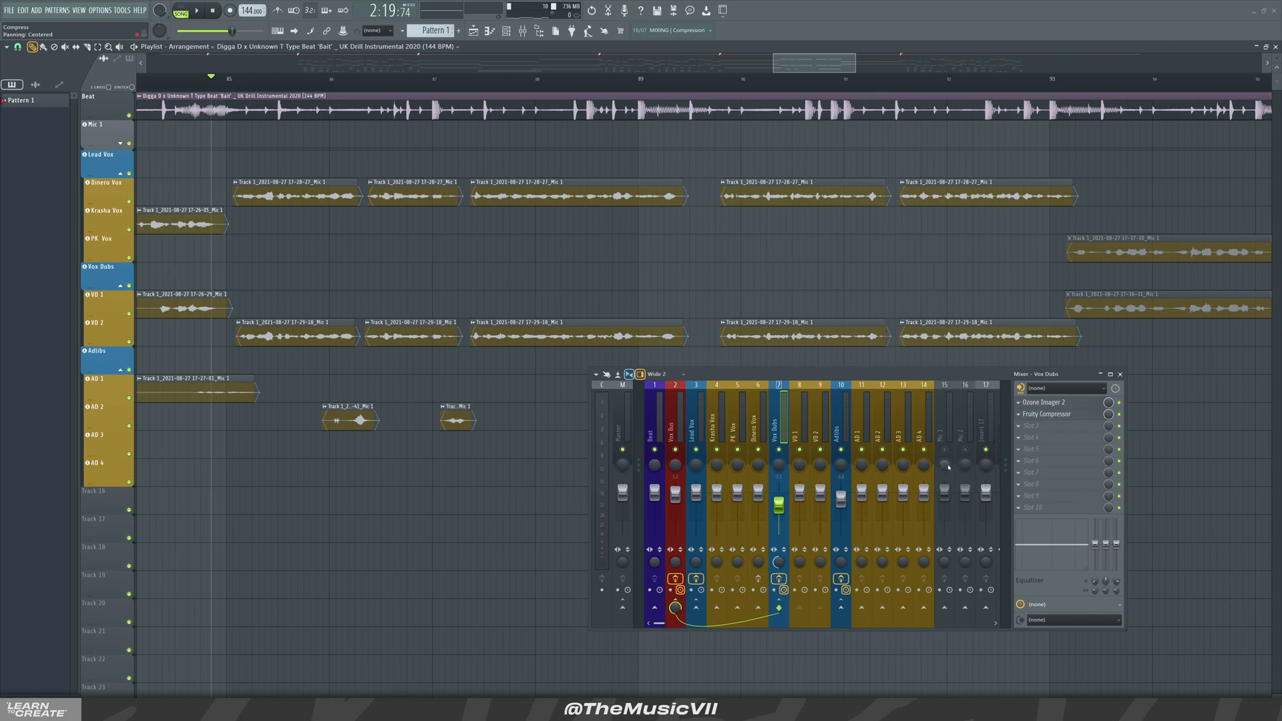
Step: Rename mixer insert 17 as Reverb
{"action": "left_click", "coordinate": [991, 387]}
{"action": "right_click", "coordinate": [992, 382]}
{"action": "left_click", "coordinate": [999, 398]}
{"action": "type", "text": "Re"}
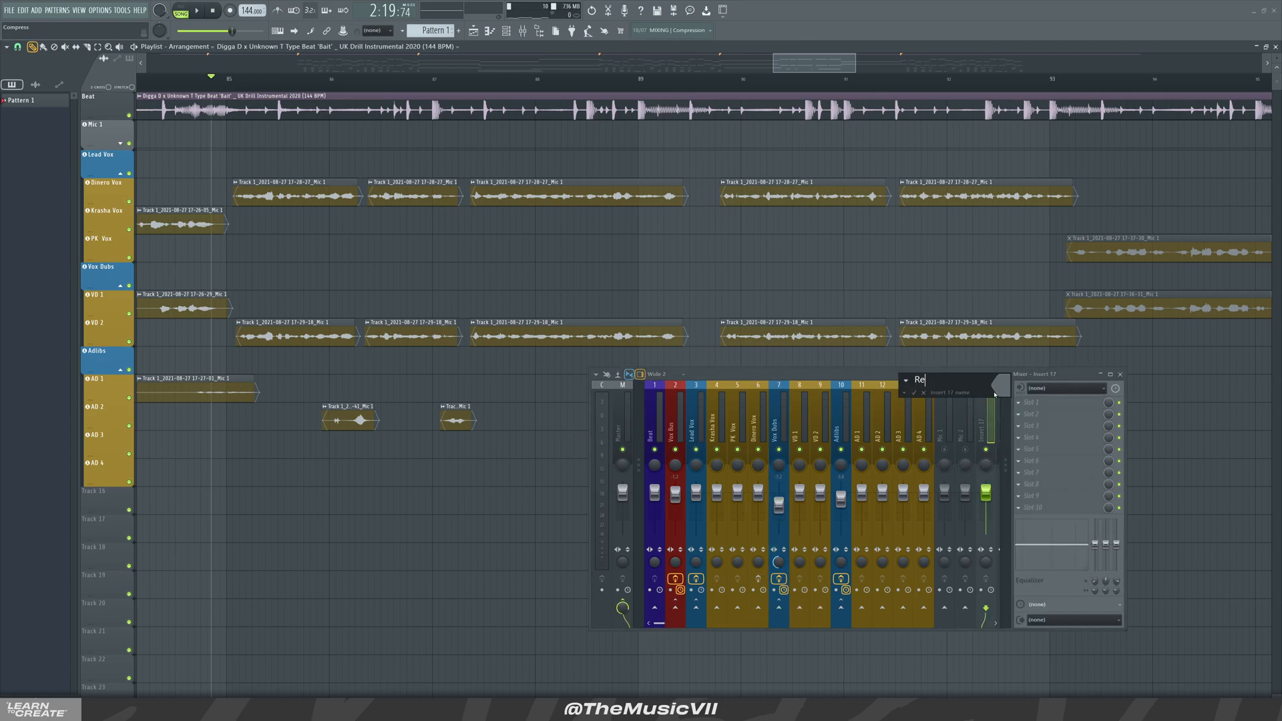
{"action": "key", "text": "Return"}
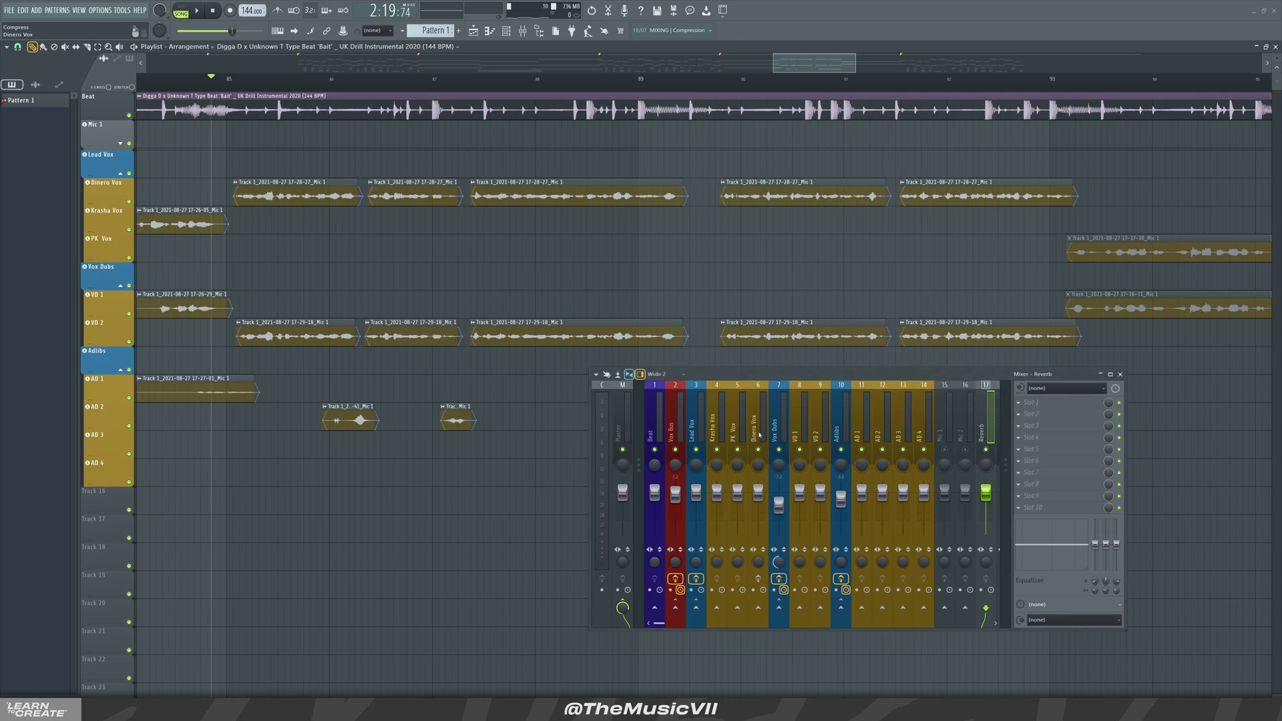
Step: Add a send from the Dinero Vox track to the Reverb track
{"action": "left_click", "coordinate": [760, 433]}
{"action": "left_click", "coordinate": [987, 609]}
{"action": "key", "text": "space"}
Step: Load Fruity Reeverb 2 on the Reverb track, pull its dry level down and set the predelay to 1:00
{"action": "left_click", "coordinate": [987, 433]}
{"action": "left_click", "coordinate": [1035, 402]}
{"action": "left_click", "coordinate": [879, 162]}
{"action": "left_click_drag", "start_coordinate": [311, 163], "coordinate": [310, 142]}
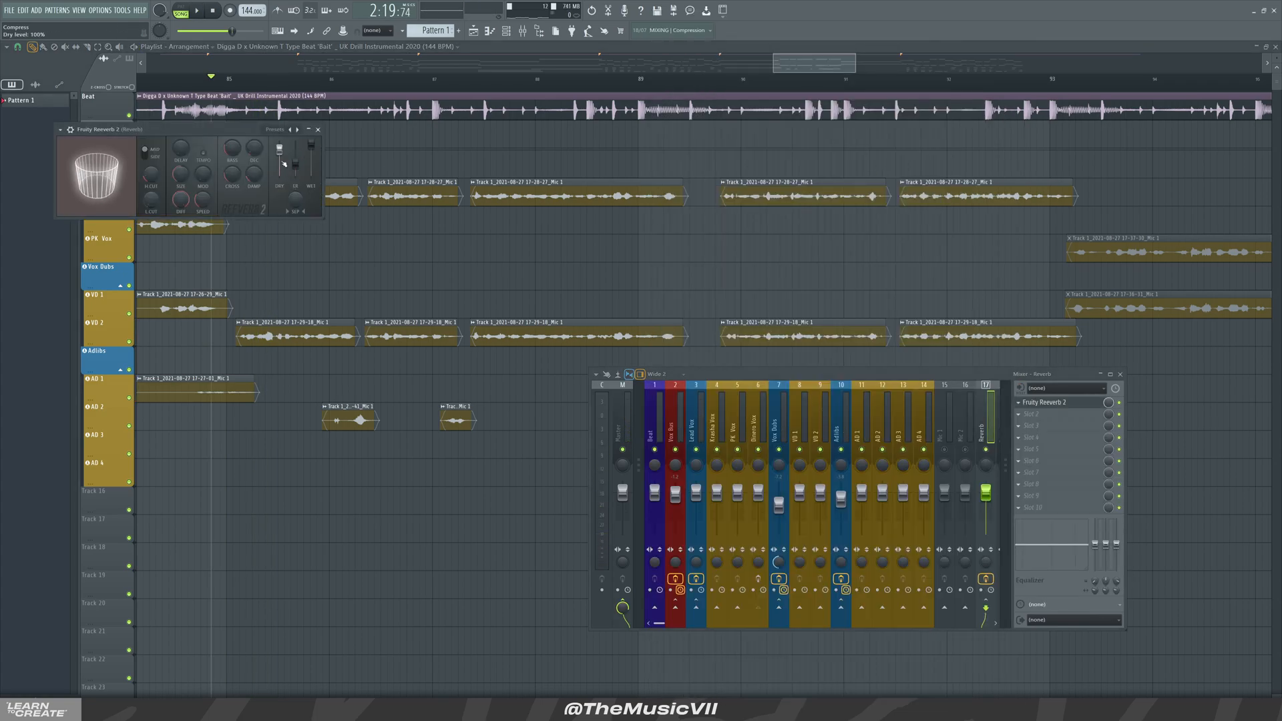
{"action": "left_click_drag", "start_coordinate": [187, 181], "coordinate": [186, 160]}
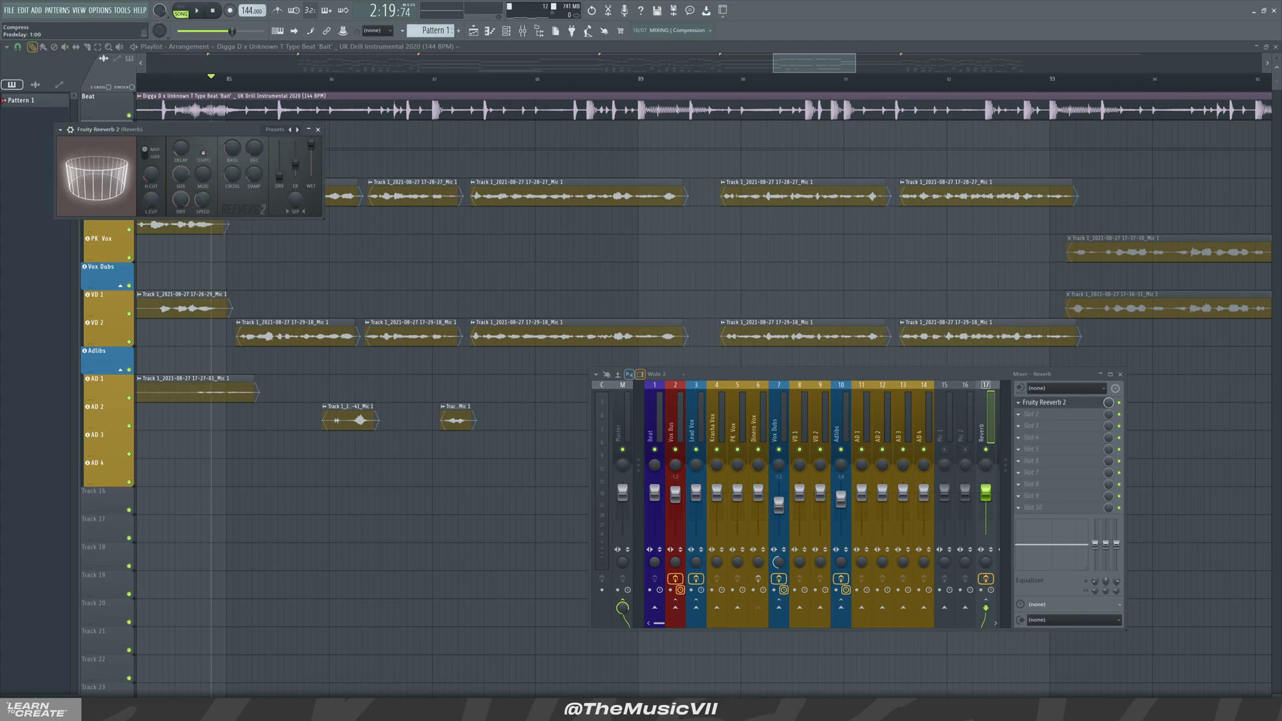
Step: Close the reverb plug-in and reduce Dinero Vox's send to Reverb to 23% while listening to the verse
{"action": "key", "text": "space"}
{"action": "left_click", "coordinate": [318, 129]}
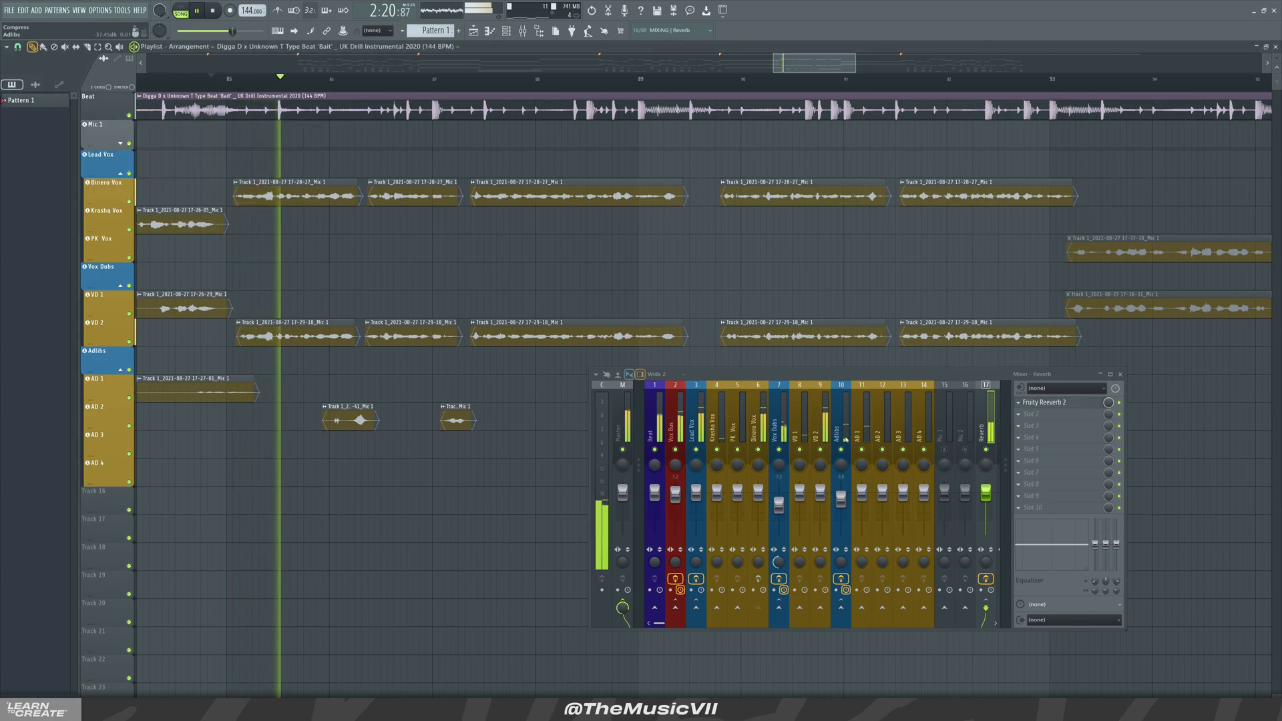
{"action": "left_click", "coordinate": [760, 431]}
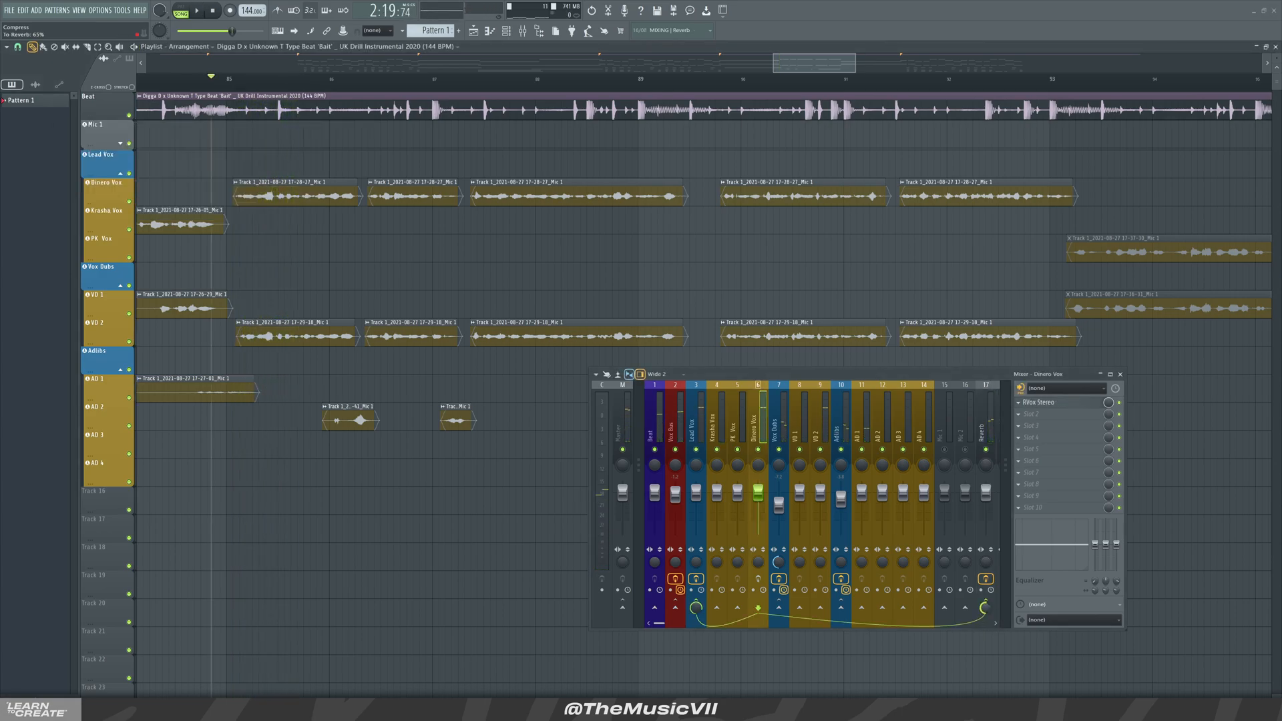
{"action": "key", "text": "space"}
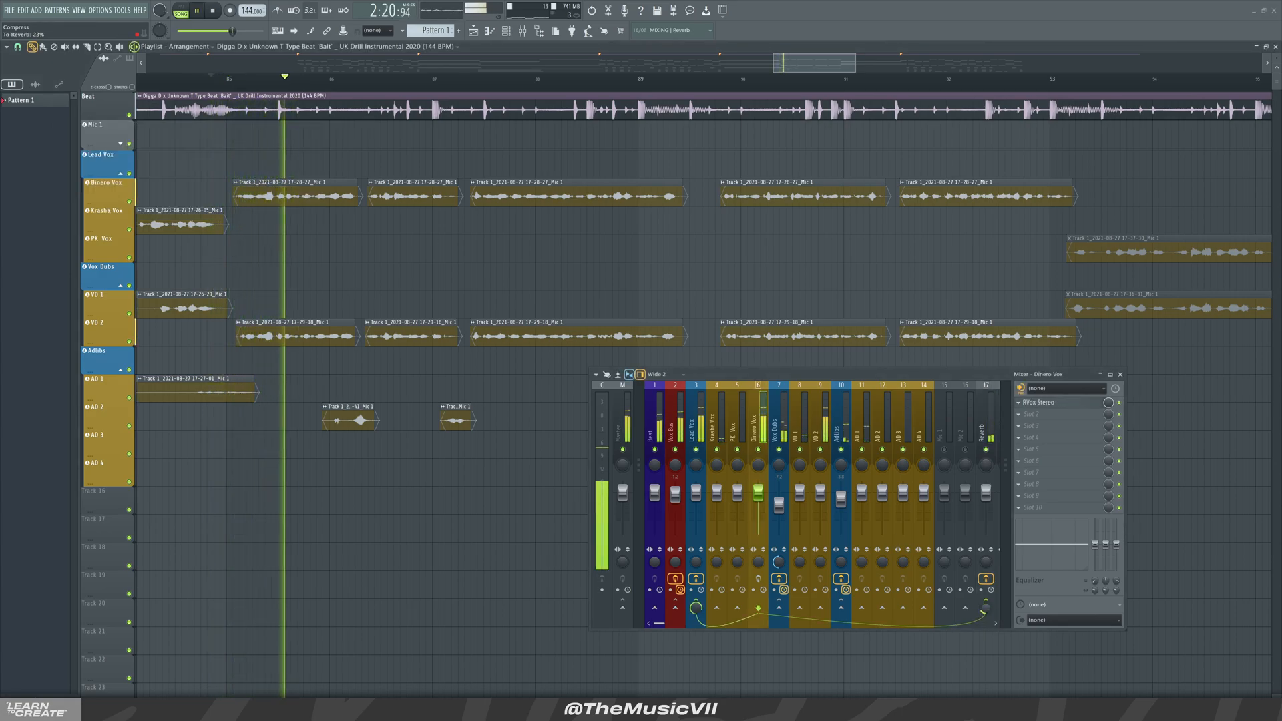
Step: Reopen Fruity Reeverb 2 on the Reverb track and set its wet level to 125% during playback
{"action": "left_click", "coordinate": [992, 522]}
{"action": "left_click", "coordinate": [1056, 403]}
{"action": "key", "text": "space"}
{"action": "key", "text": "space"}
{"action": "key", "text": "space"}
{"action": "key", "text": "space"}
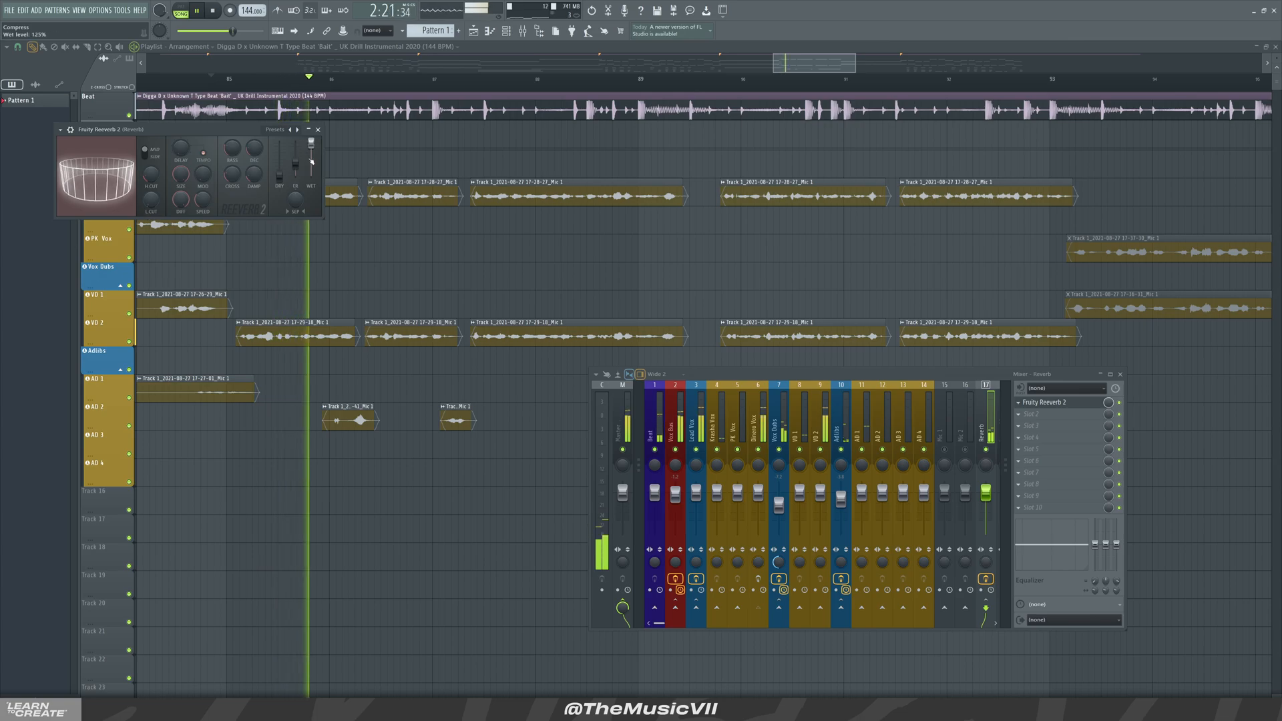
Step: Raise Dinero Vox's Reverb send to 31%, and on the Reverb track's EQ cut the lows and set the high shelf to -7.4 dB
{"action": "left_click_drag", "start_coordinate": [1117, 544], "coordinate": [1117, 573]}
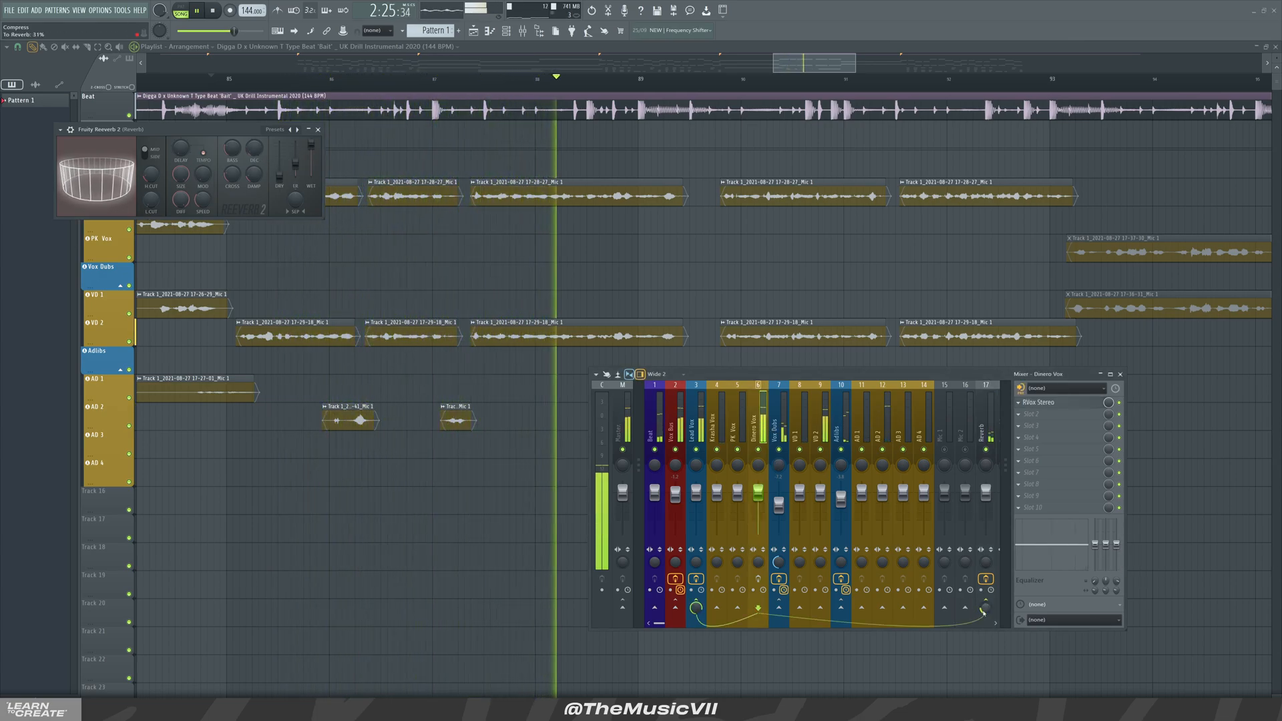
{"action": "mouse_move", "coordinate": [1095, 545]}
{"action": "left_mouse_down"}
{"action": "mouse_move", "coordinate": [1095, 573]}
{"action": "mouse_move", "coordinate": [1117, 555]}
{"action": "left_mouse_up"}
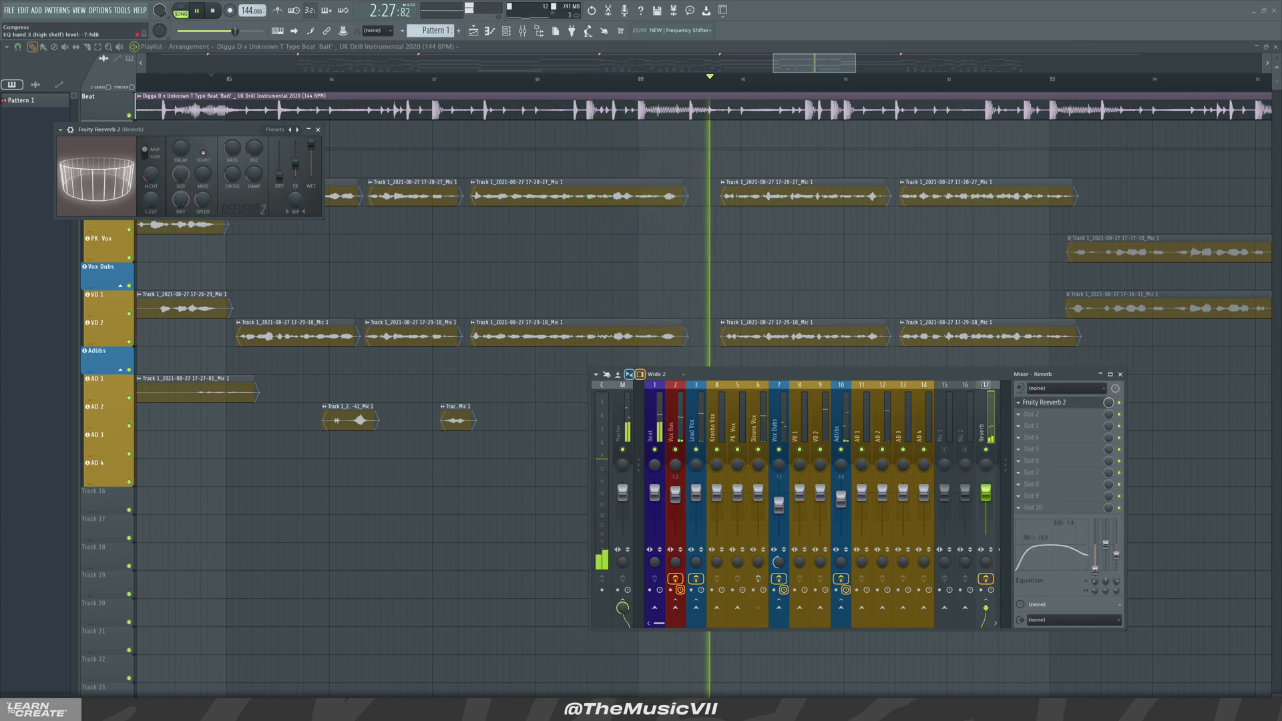
Step: Re-enable the effects on Dinero Vox and lower its fader to 89% while playing the verse
{"action": "left_click", "coordinate": [755, 428]}
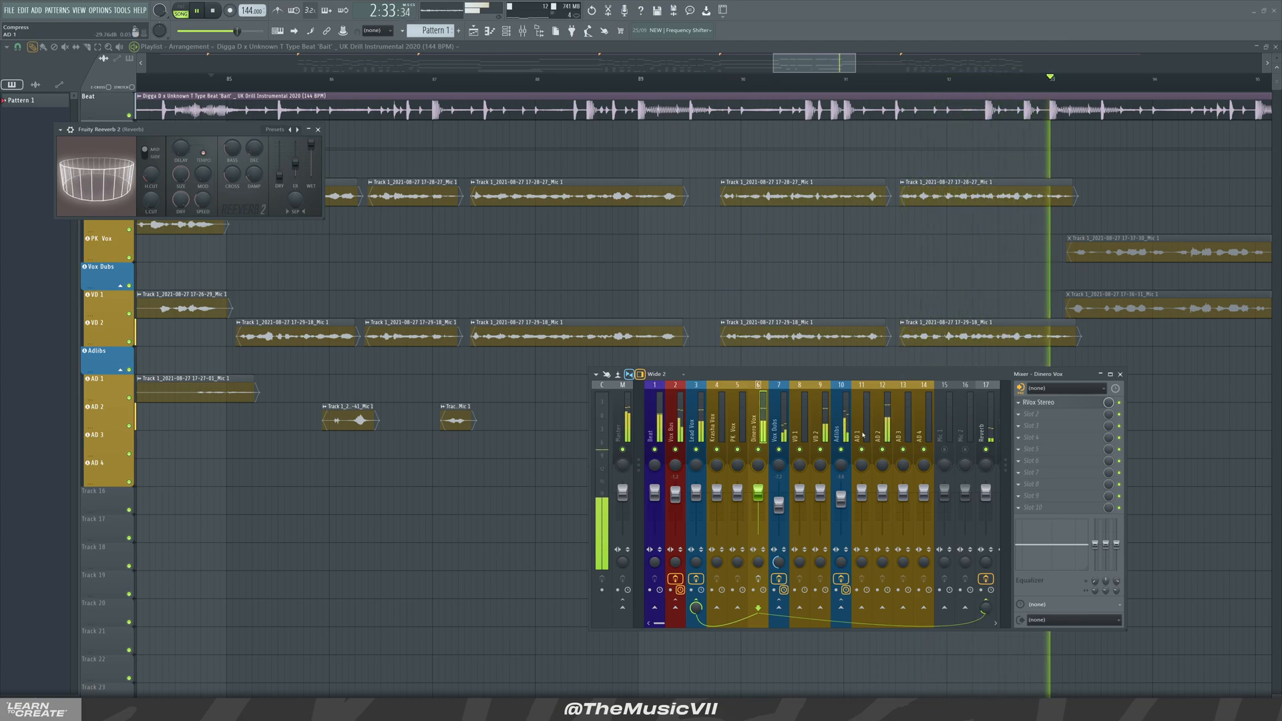
{"action": "key", "text": "space"}
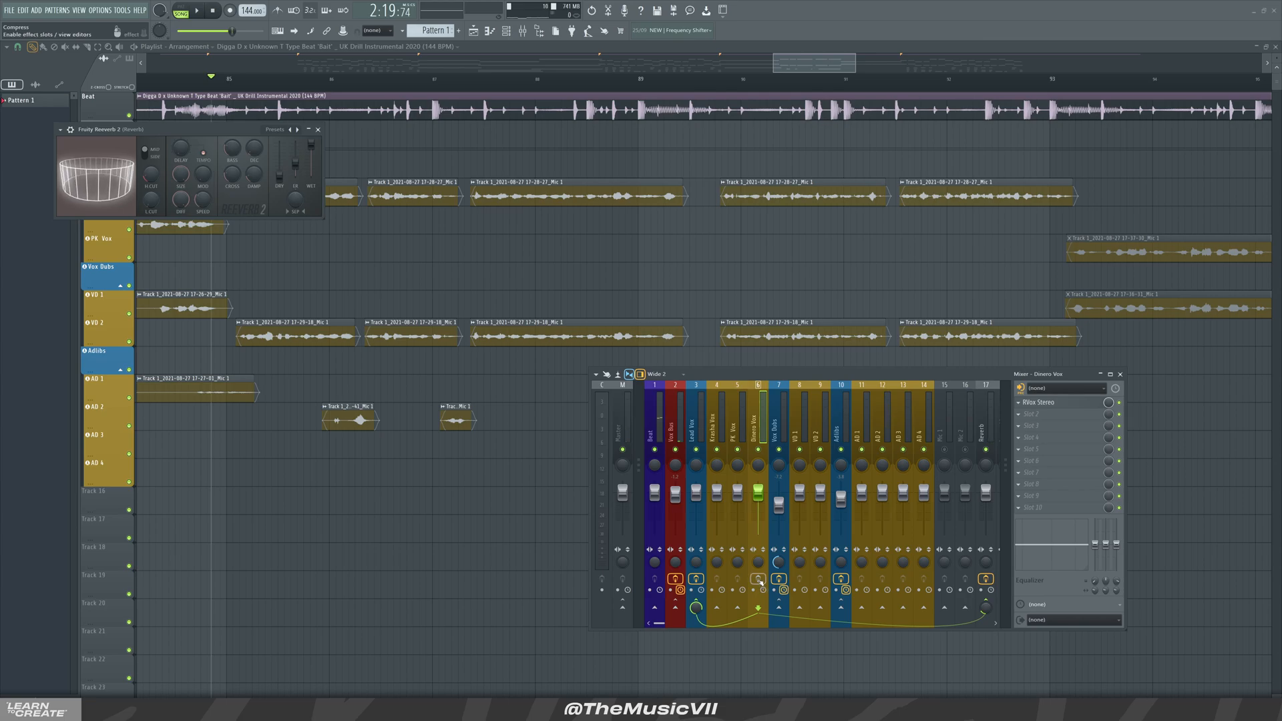
{"action": "left_click", "coordinate": [760, 581]}
{"action": "key", "text": "space"}
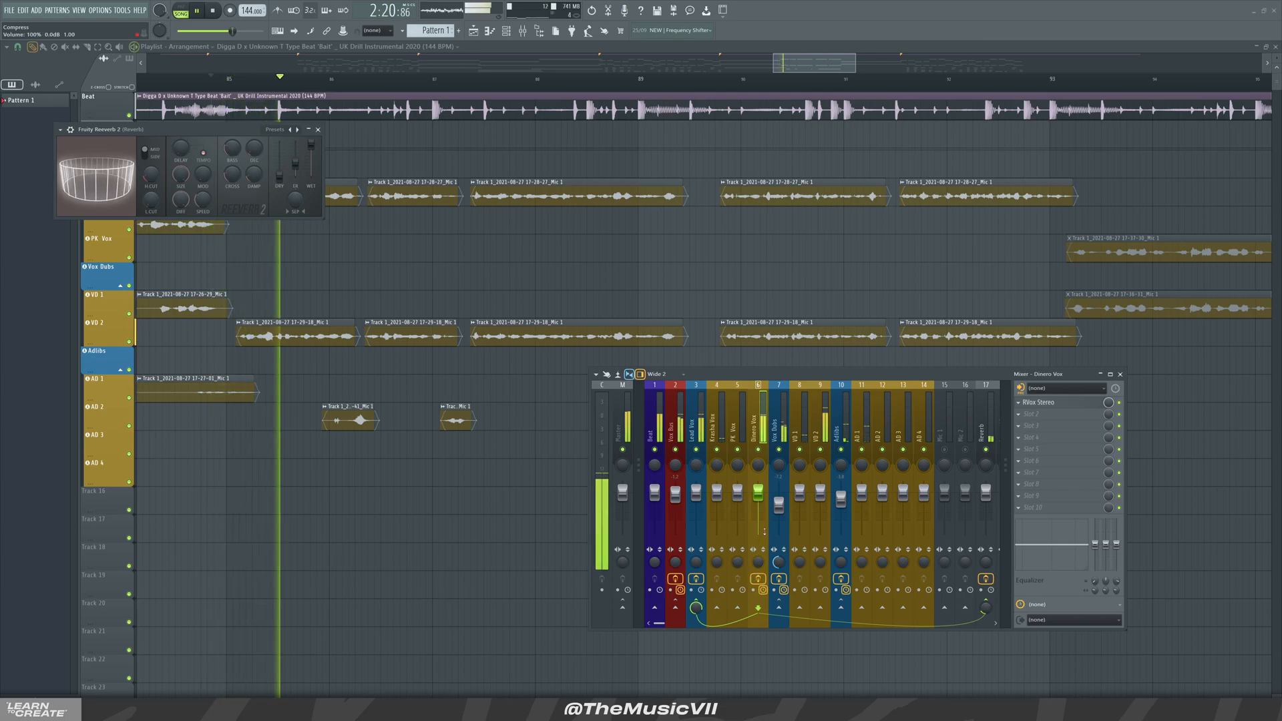
{"action": "left_click_drag", "start_coordinate": [761, 497], "coordinate": [762, 504]}
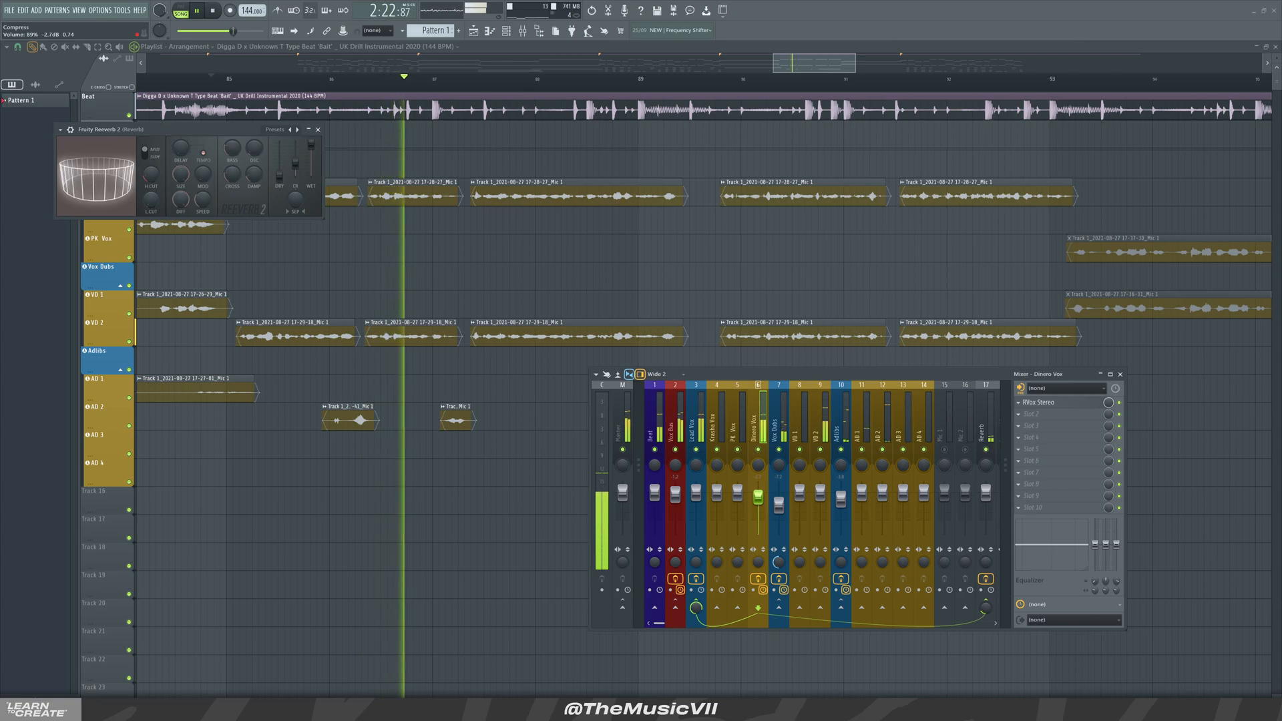
Step: Lower the Adlibs fader slightly, set Dinero Vox's send to Reverb to 39% and close the reverb plug-in
{"action": "left_click", "coordinate": [840, 498]}
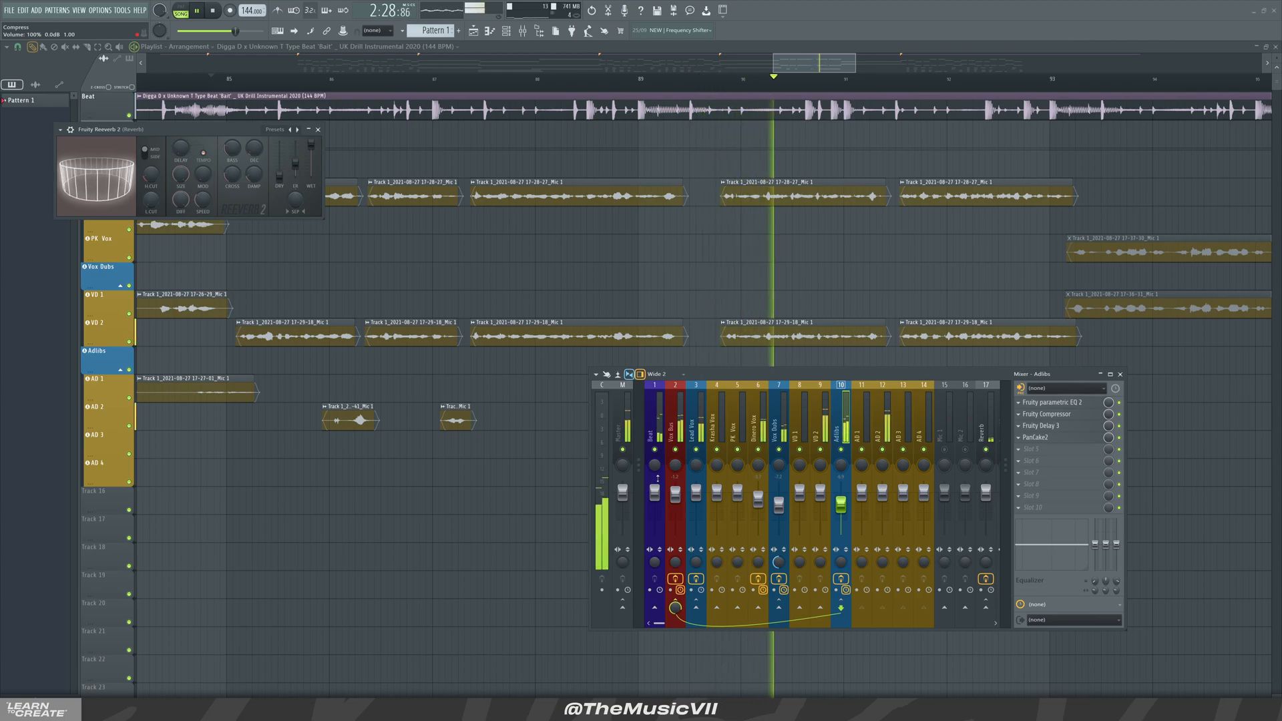
{"action": "left_click", "coordinate": [756, 434]}
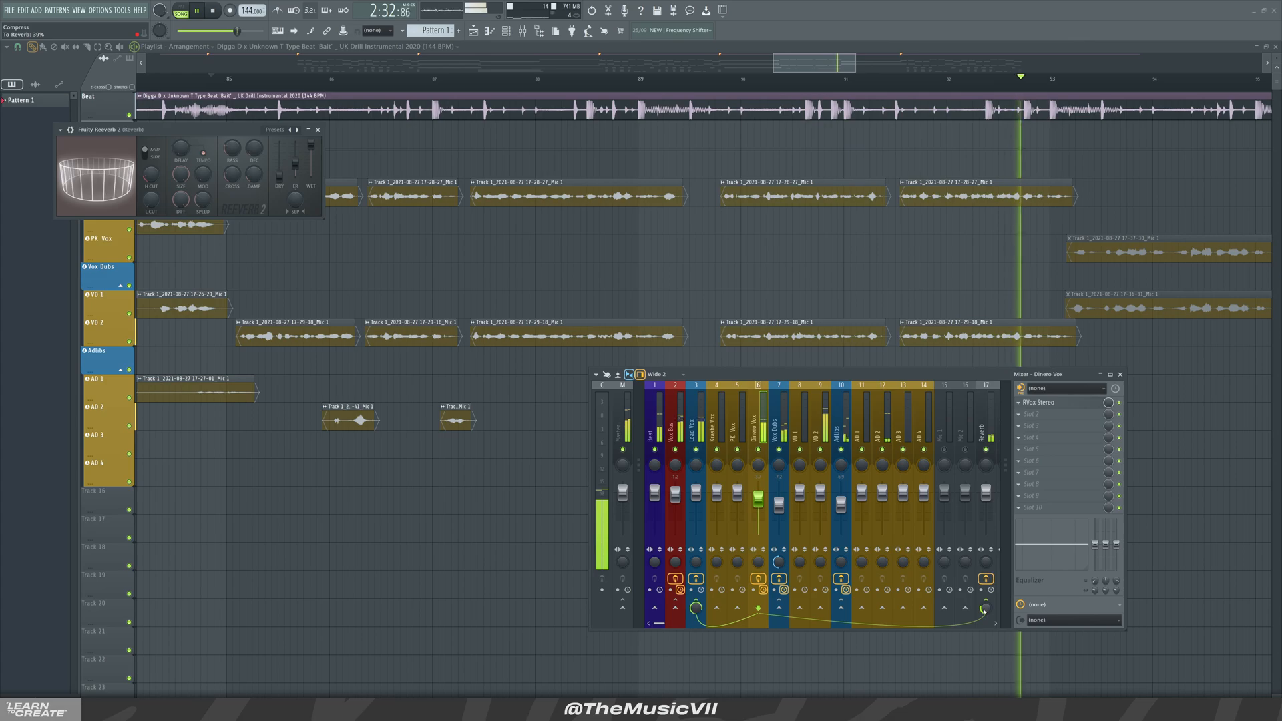
{"action": "key", "text": "space"}
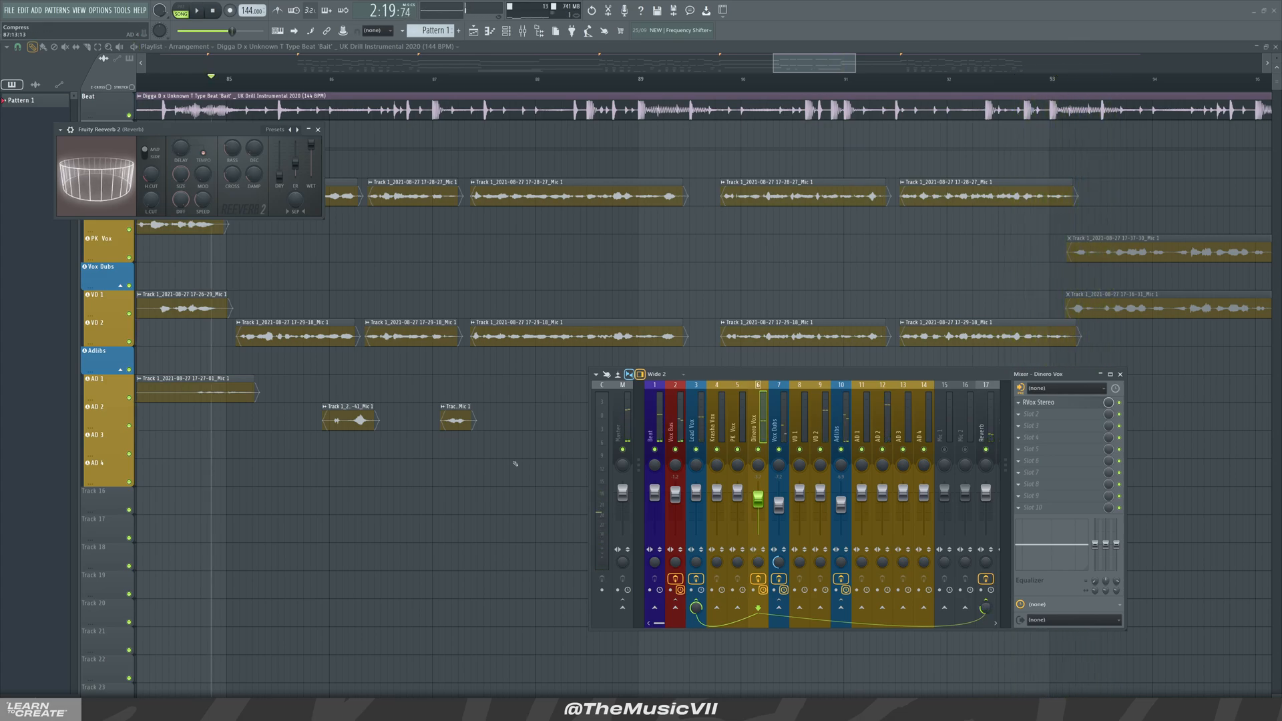
{"action": "left_click", "coordinate": [318, 129]}
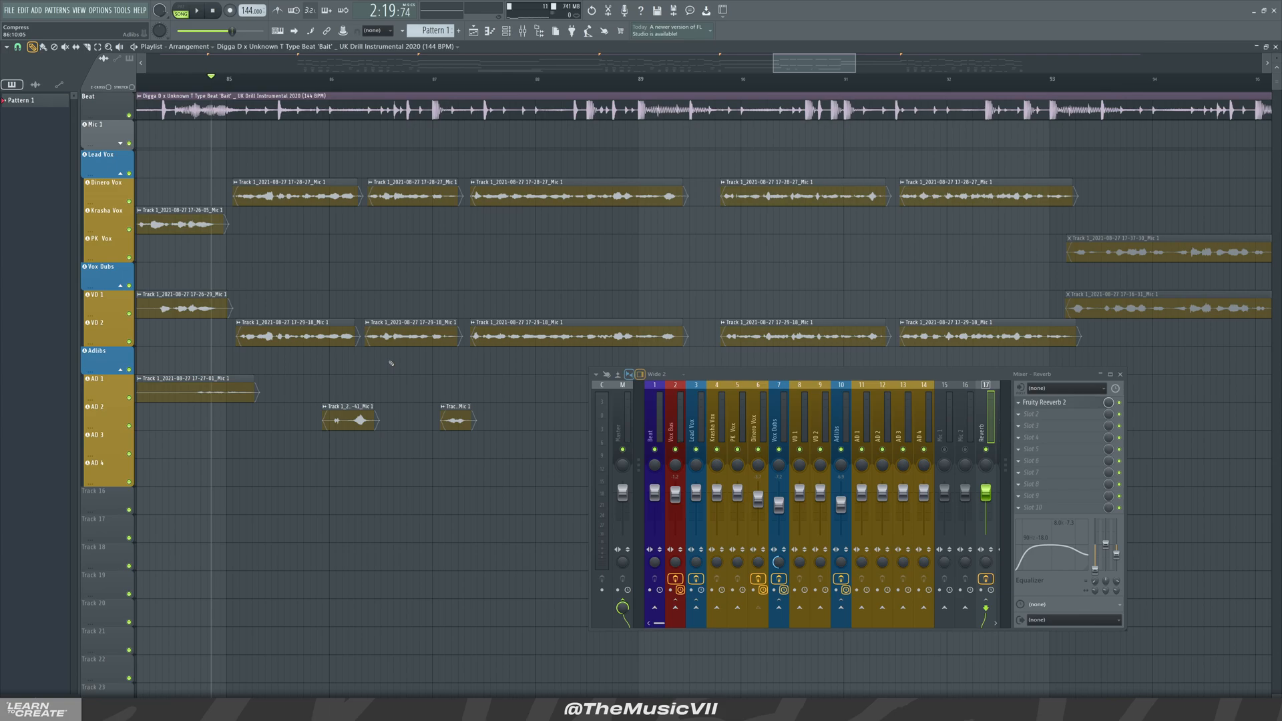
Step: Inspect the F6-RTA Stereo plug-in on Lead Vox, close it and select the Master track
{"action": "left_click", "coordinate": [700, 428]}
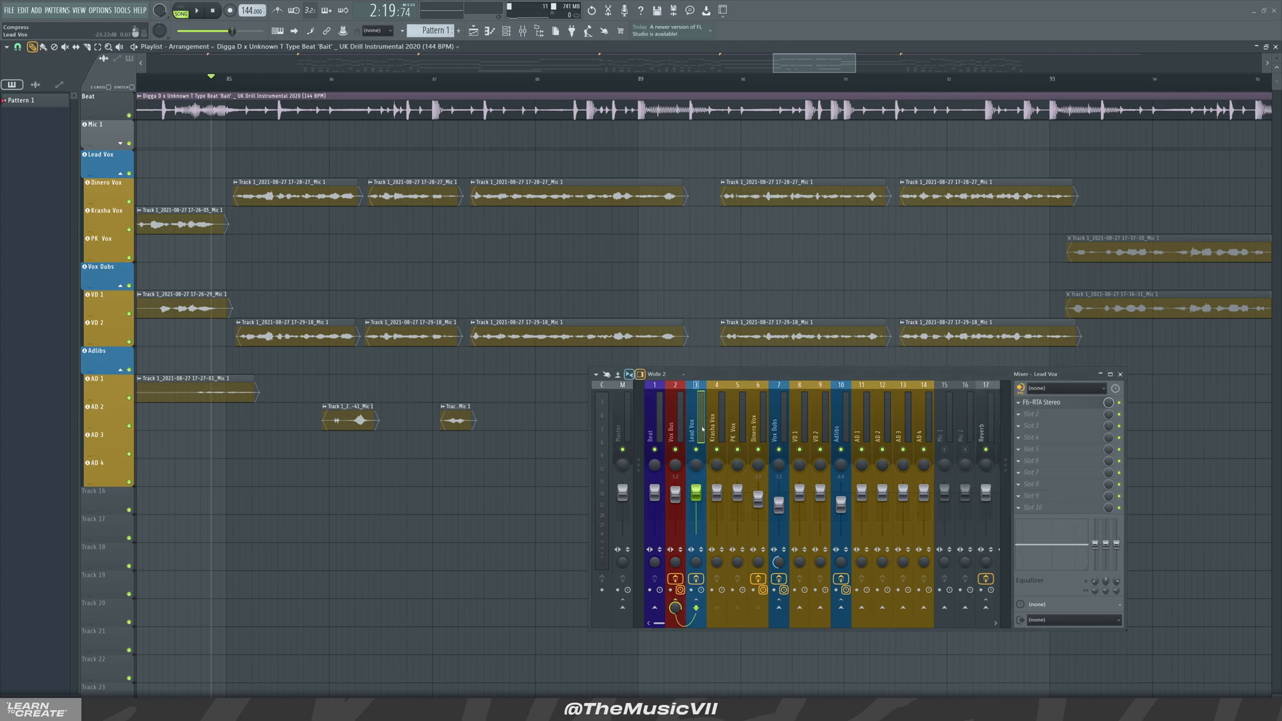
{"action": "left_click", "coordinate": [1052, 405]}
{"action": "key", "text": "Escape"}
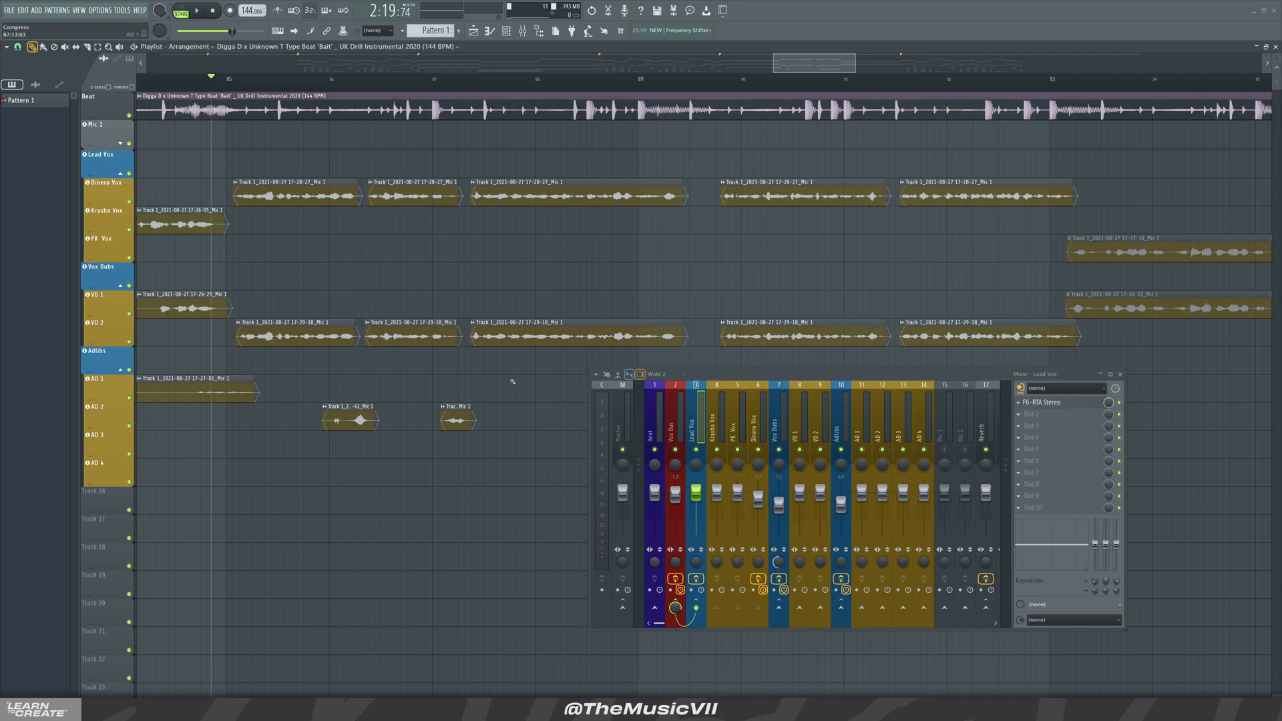
{"action": "left_click", "coordinate": [619, 415]}
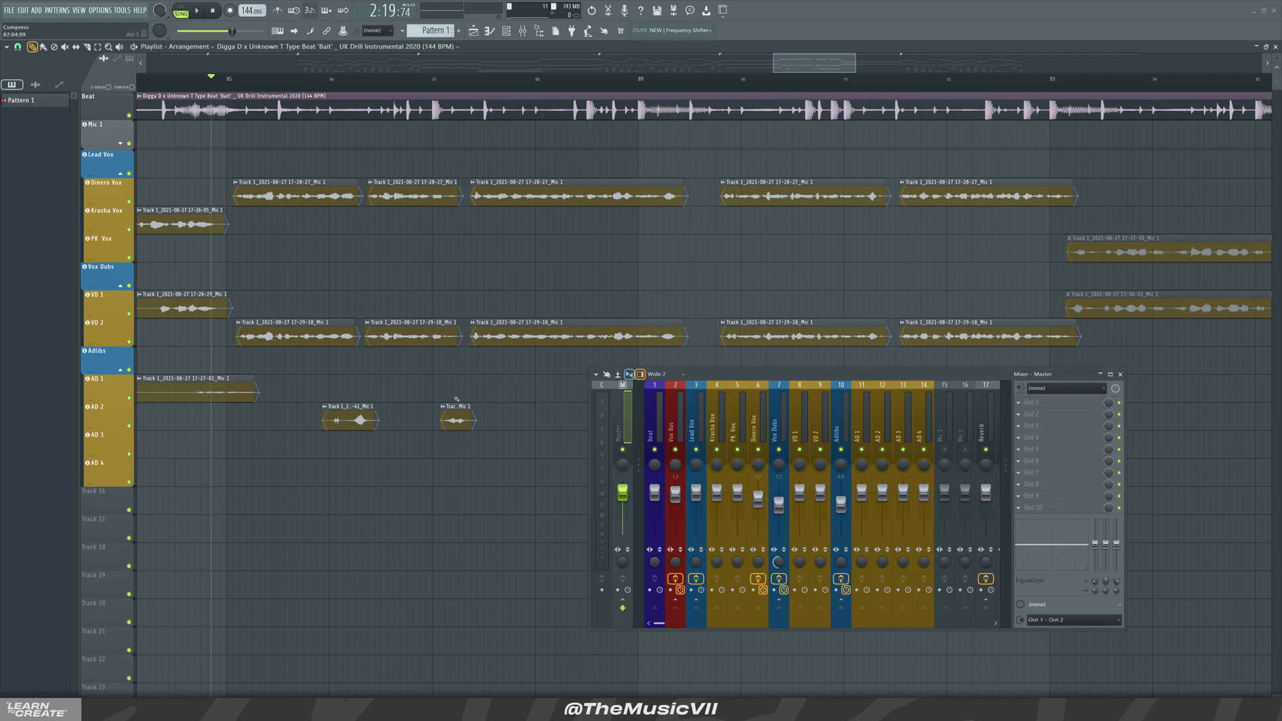